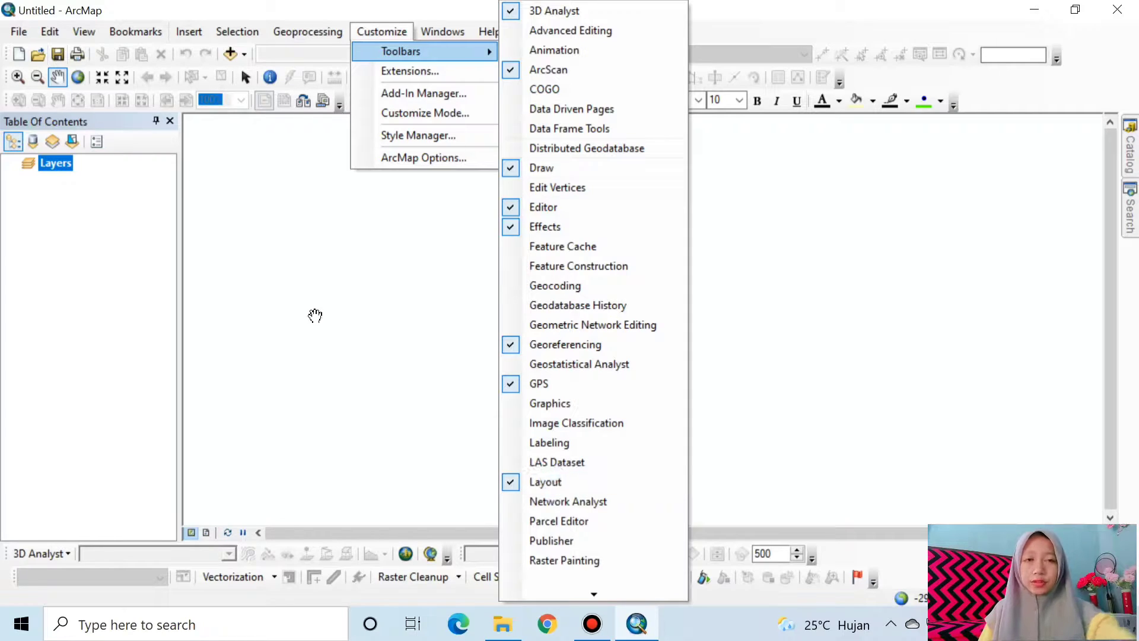
# - View the map image 01Peta Administrasi.JPG from the ArcMap folder in File Explorer, and return to ArcMap
pyautogui.click(315, 316)
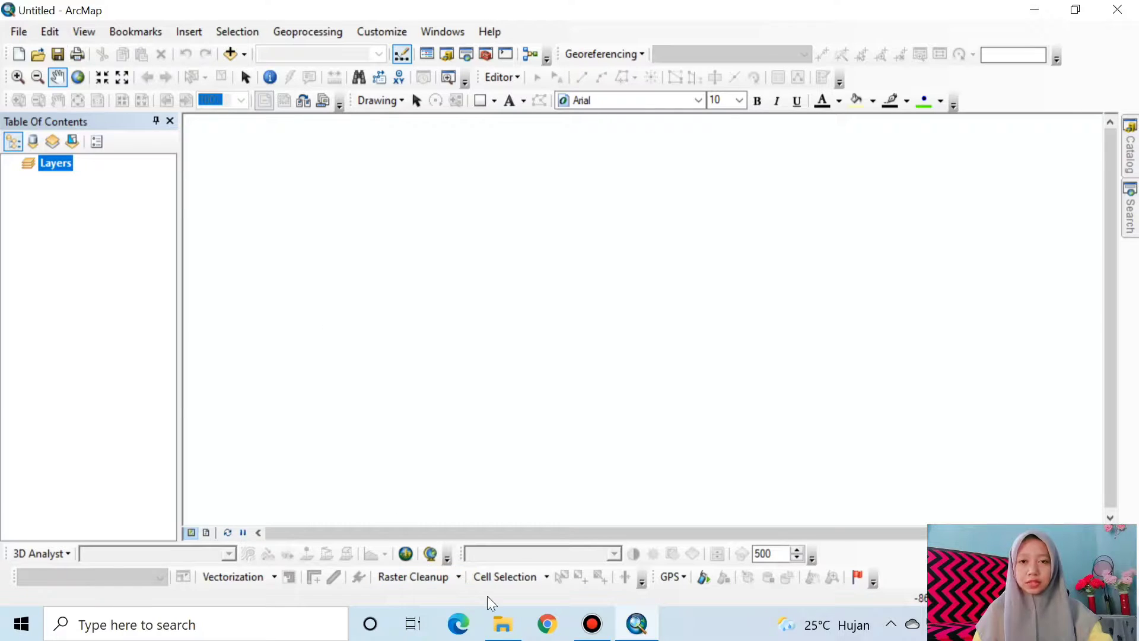
pyautogui.click(503, 623)
pyautogui.doubleClick(482, 201)
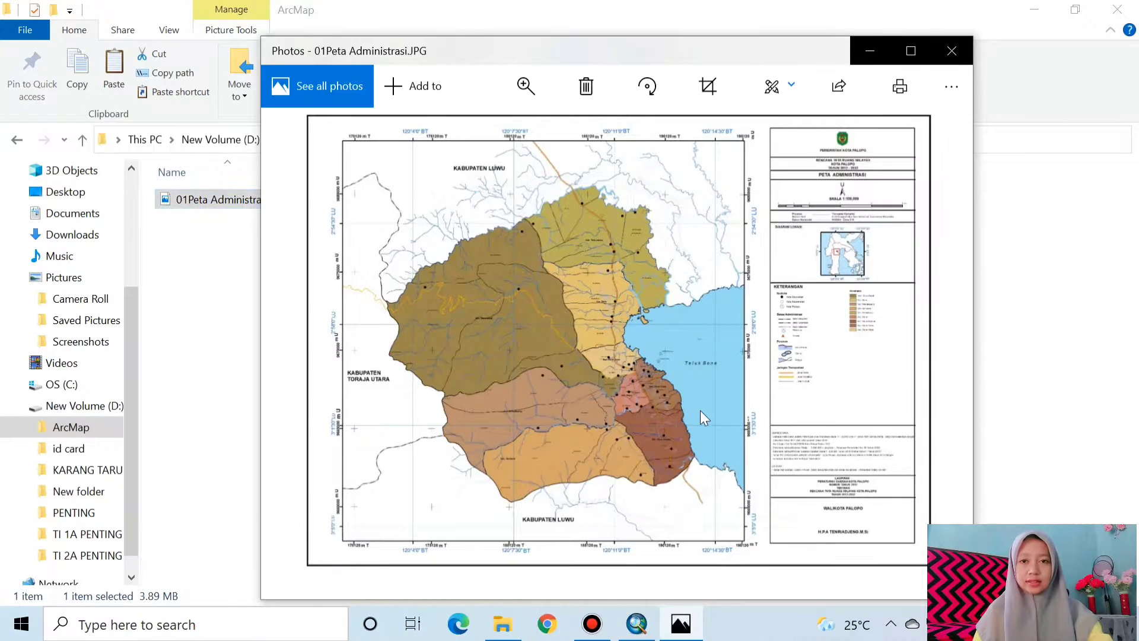
pyautogui.click(636, 620)
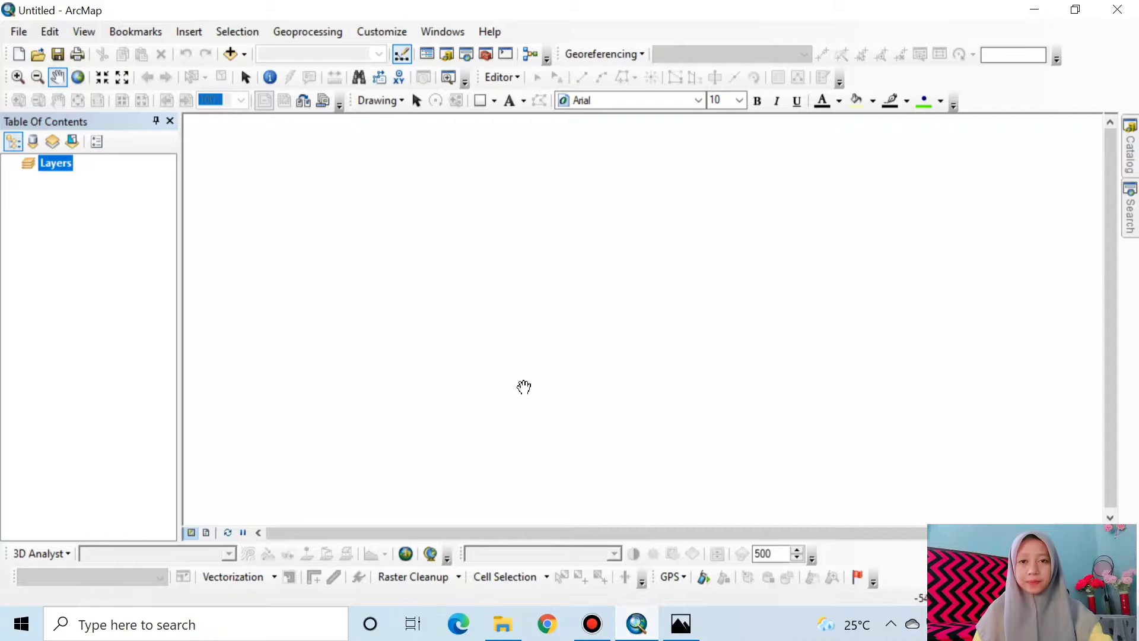
# - Add the raster image 01Peta Administrasi.JPG to the map, accepting the missing spatial reference
pyautogui.click(230, 54)
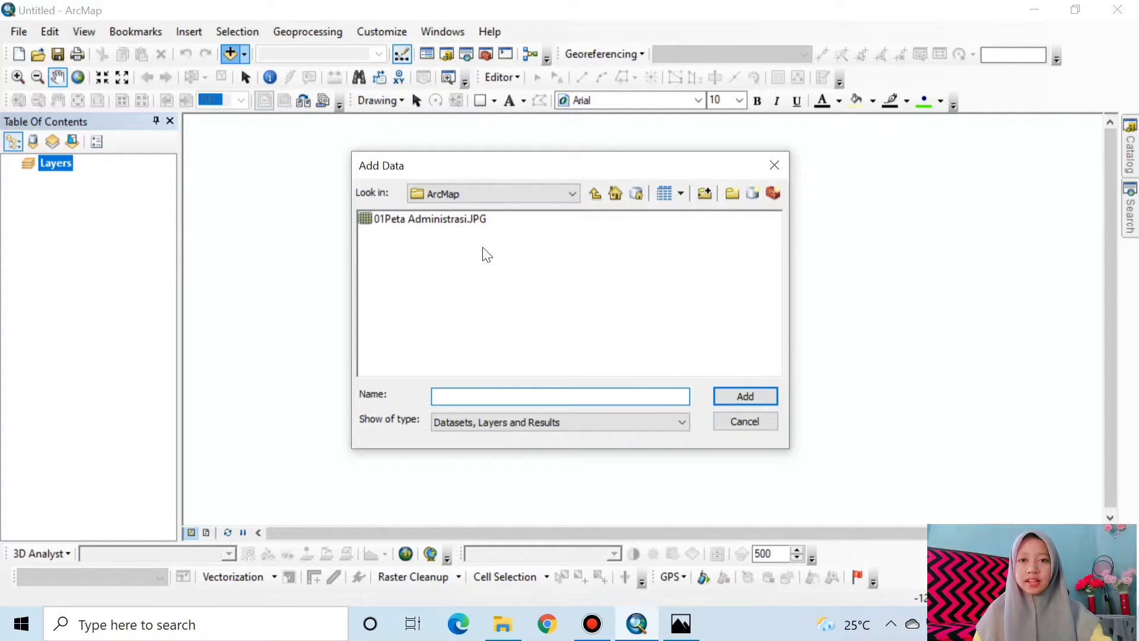
pyautogui.click(465, 219)
pyautogui.click(746, 396)
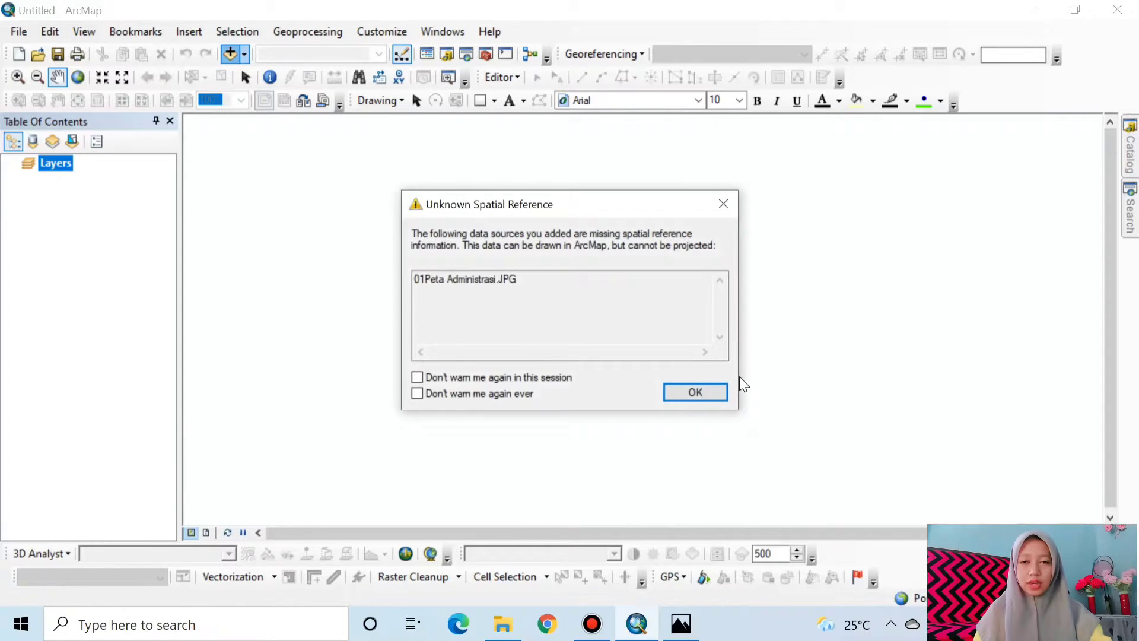
pyautogui.click(701, 390)
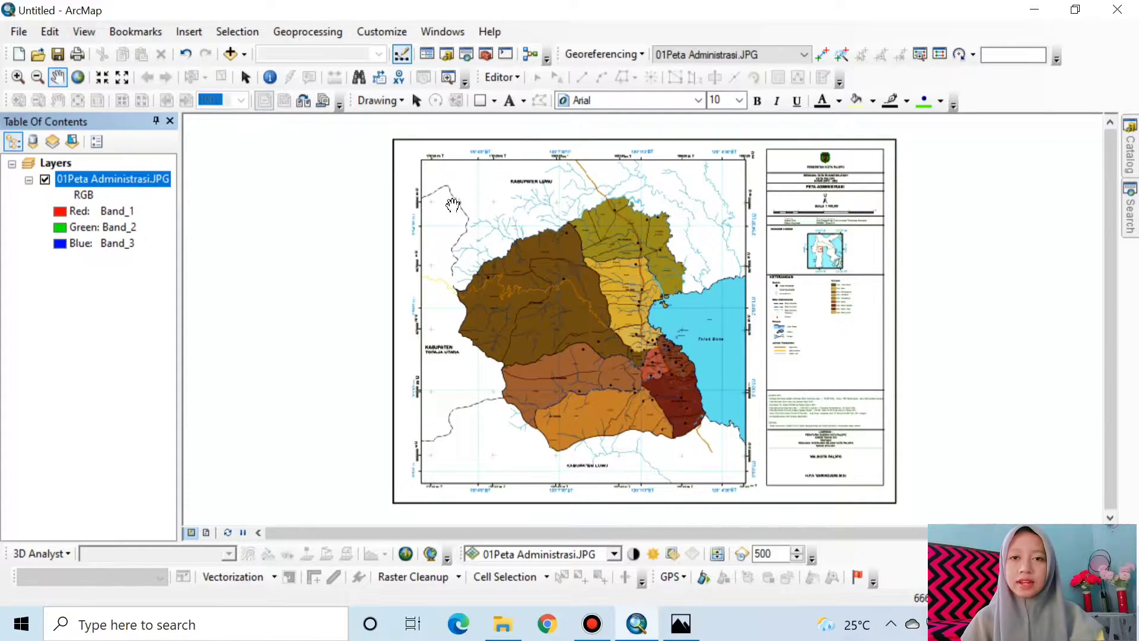
# - Examine the latitude and longitude grid intersections and their labels at the four corners of the scanned map
pyautogui.click(18, 77)
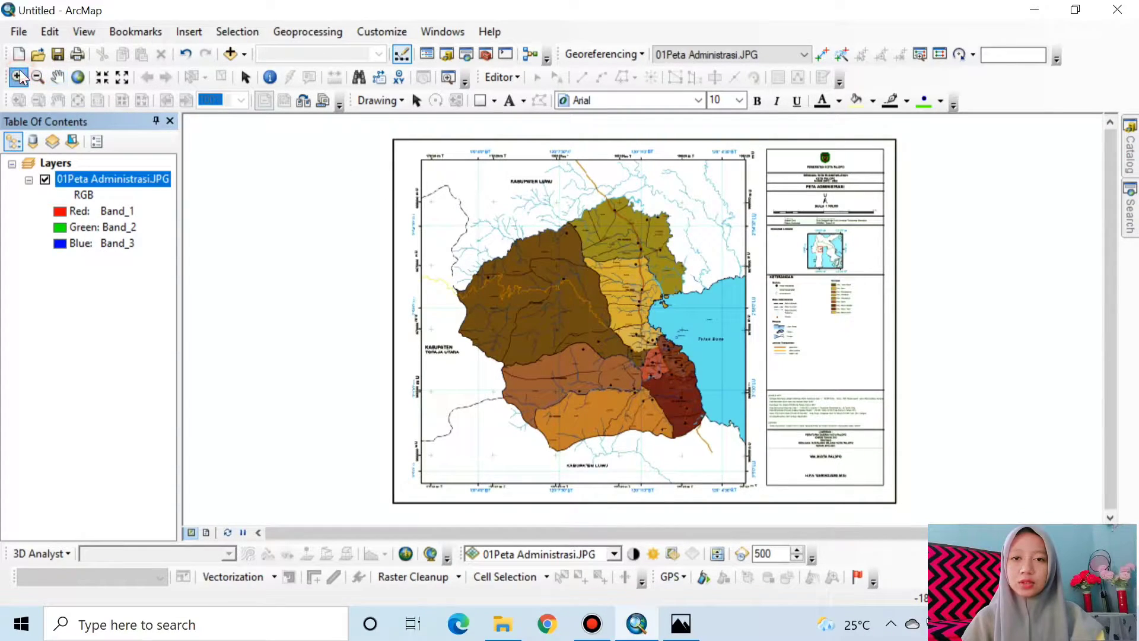
pyautogui.moveTo(393, 131); pyautogui.dragTo(505, 256)
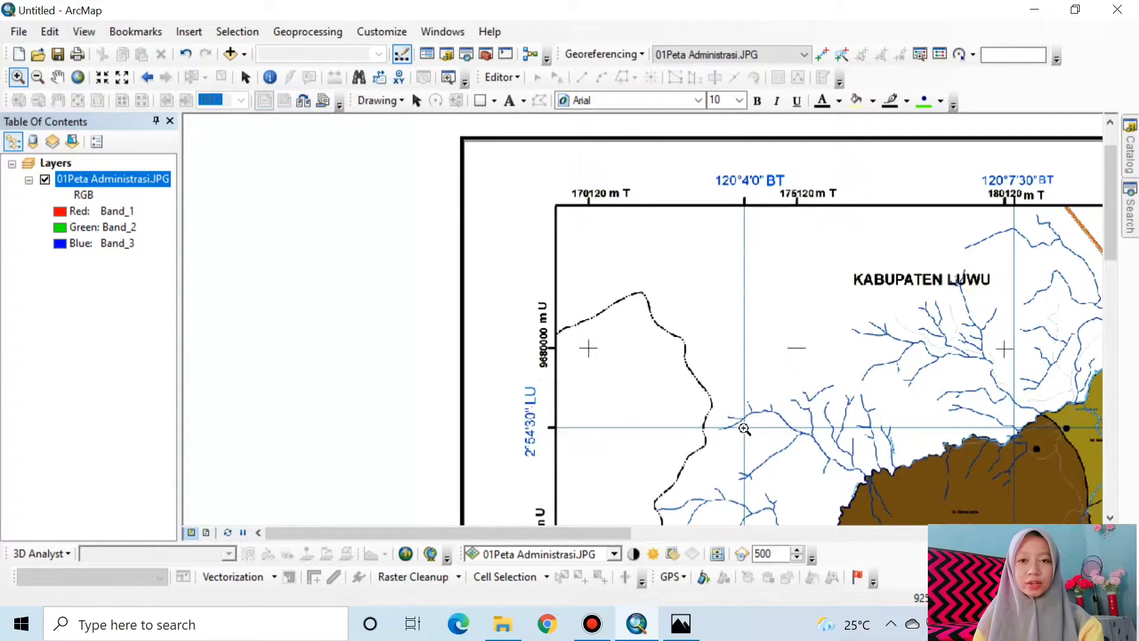
pyautogui.click(78, 77)
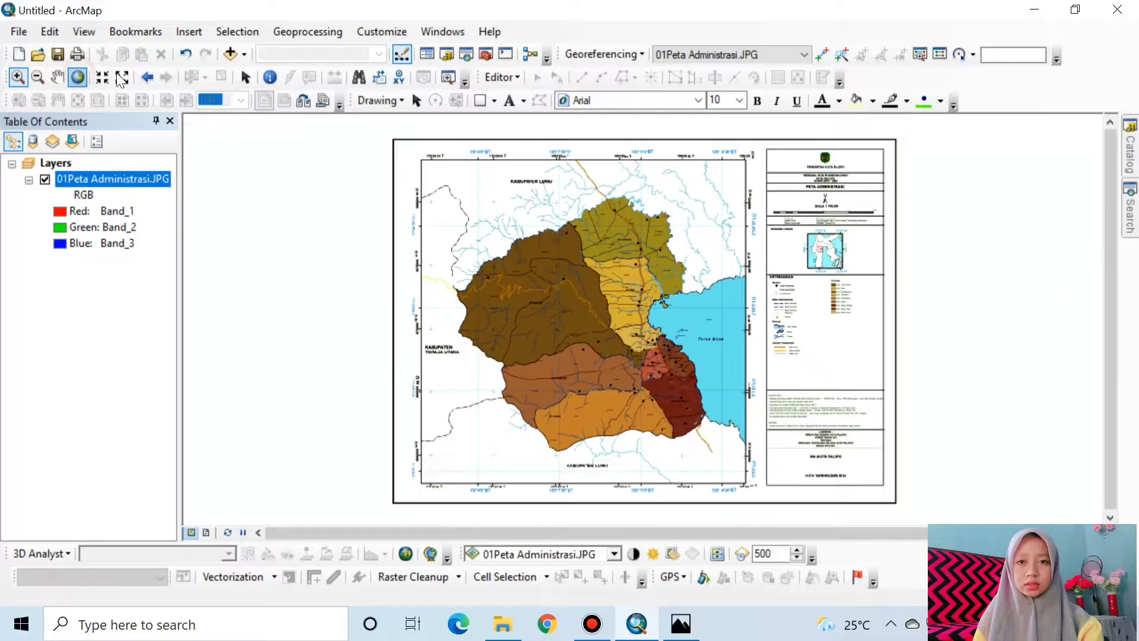
pyautogui.moveTo(699, 139); pyautogui.dragTo(758, 252)
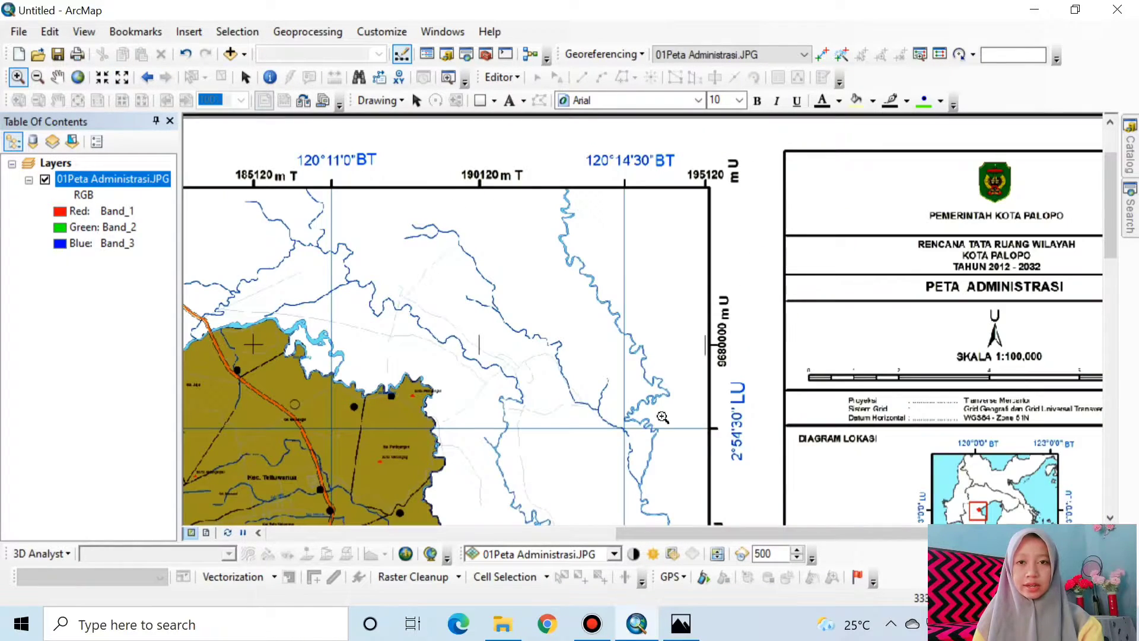
pyautogui.click(78, 77)
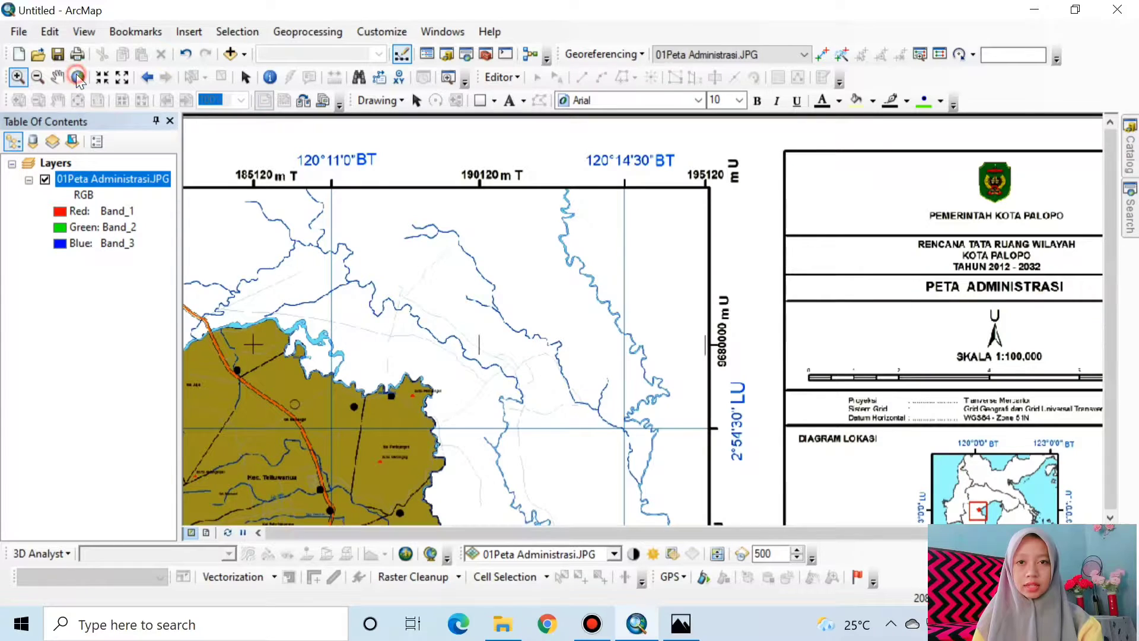
pyautogui.moveTo(689, 442); pyautogui.dragTo(771, 491)
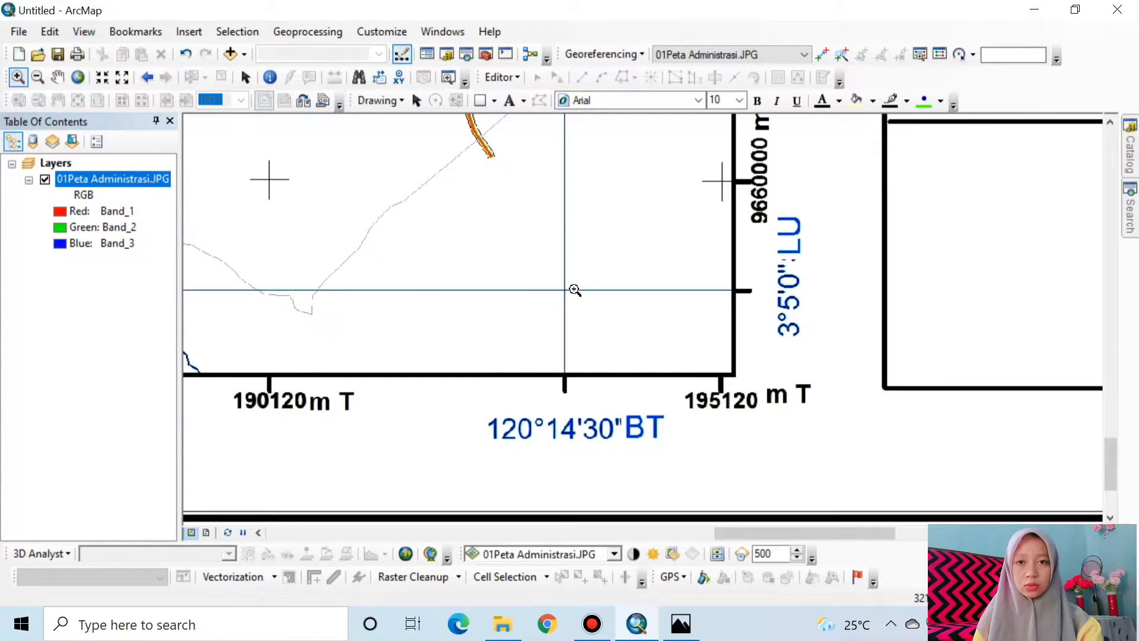
pyautogui.click(78, 77)
pyautogui.moveTo(410, 447); pyautogui.dragTo(512, 512)
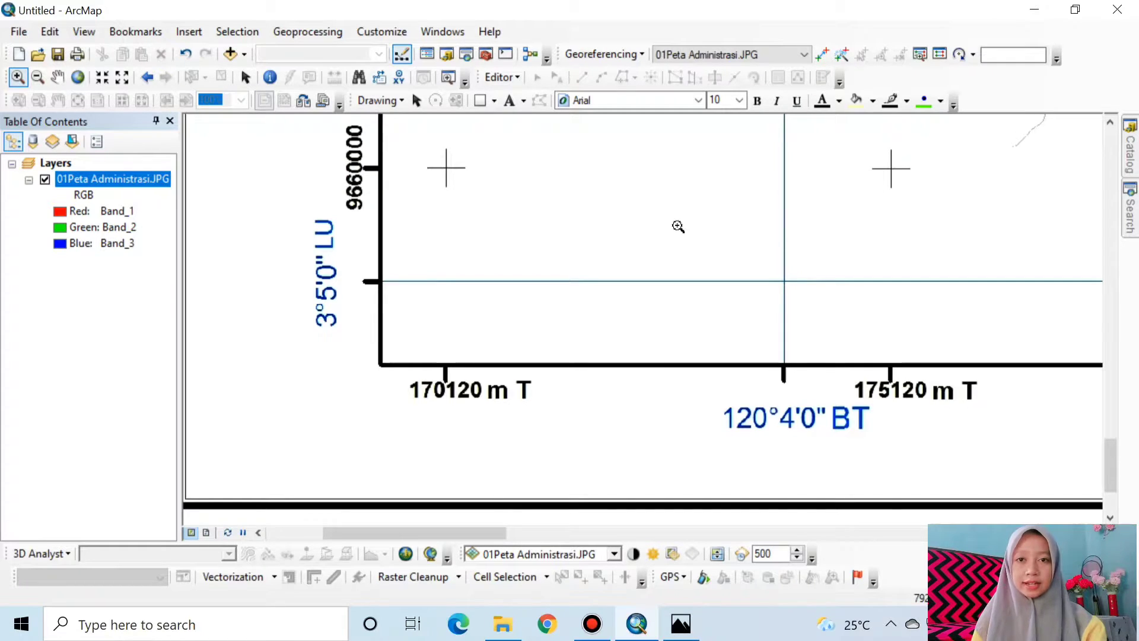
pyautogui.click(263, 101)
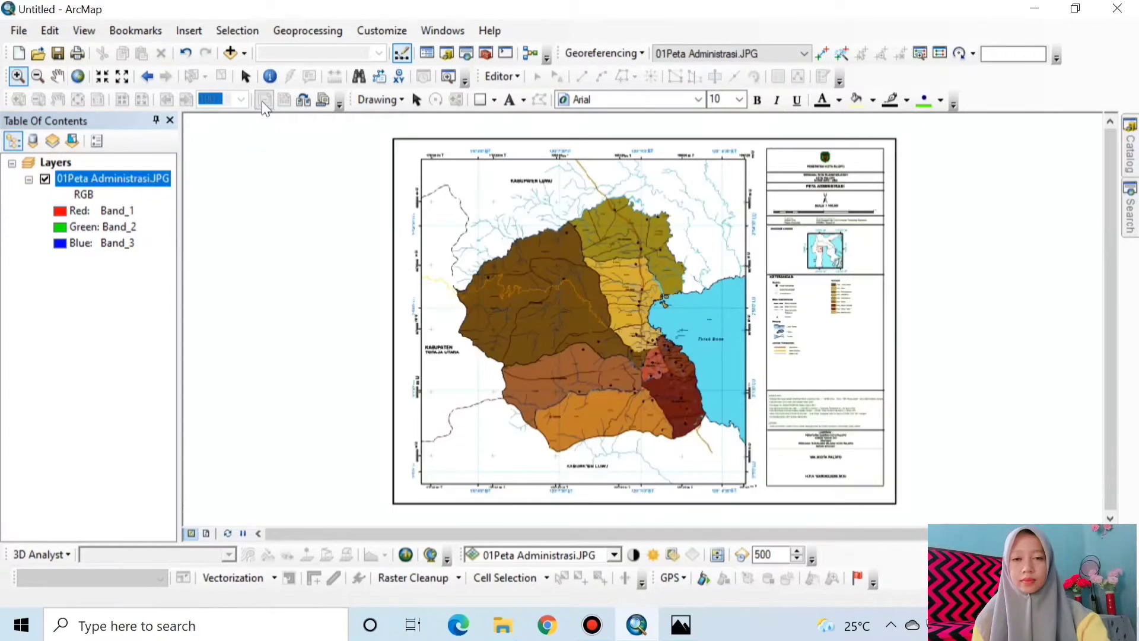
# - Set the data frame's coordinate system to the World geographic system WGS 1984 and apply it
pyautogui.click(243, 77)
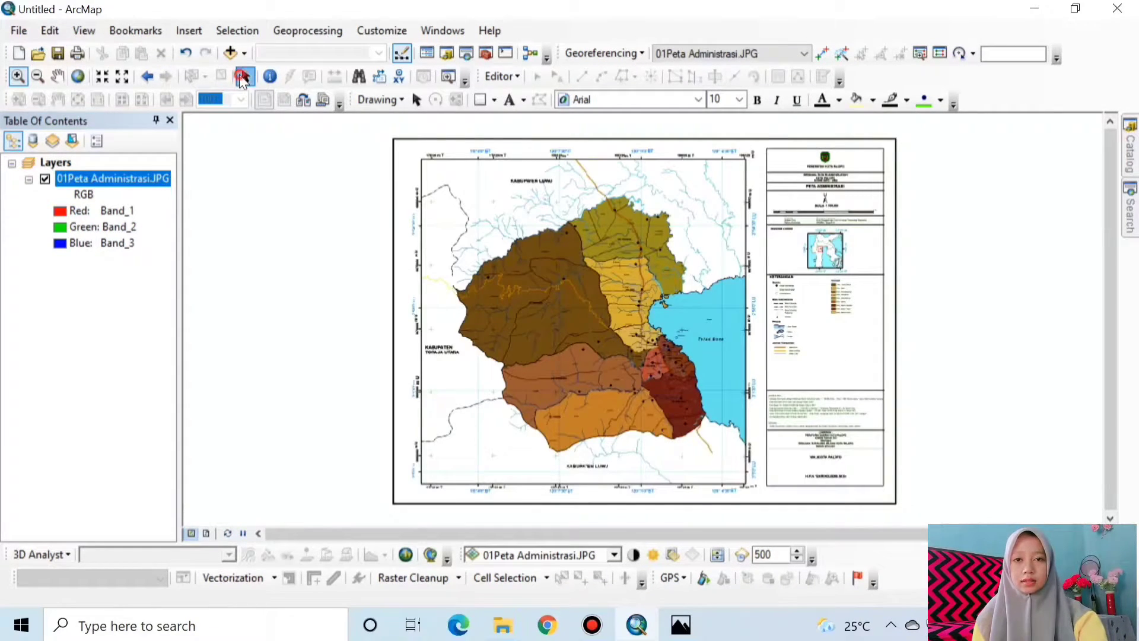
pyautogui.rightClick(549, 208)
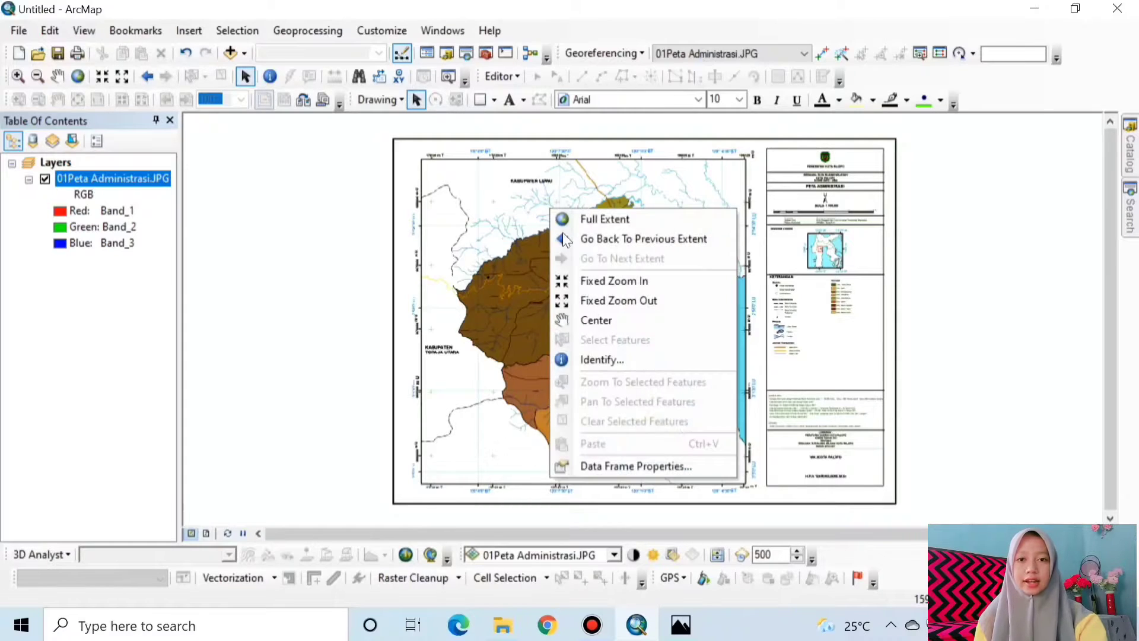
pyautogui.click(621, 469)
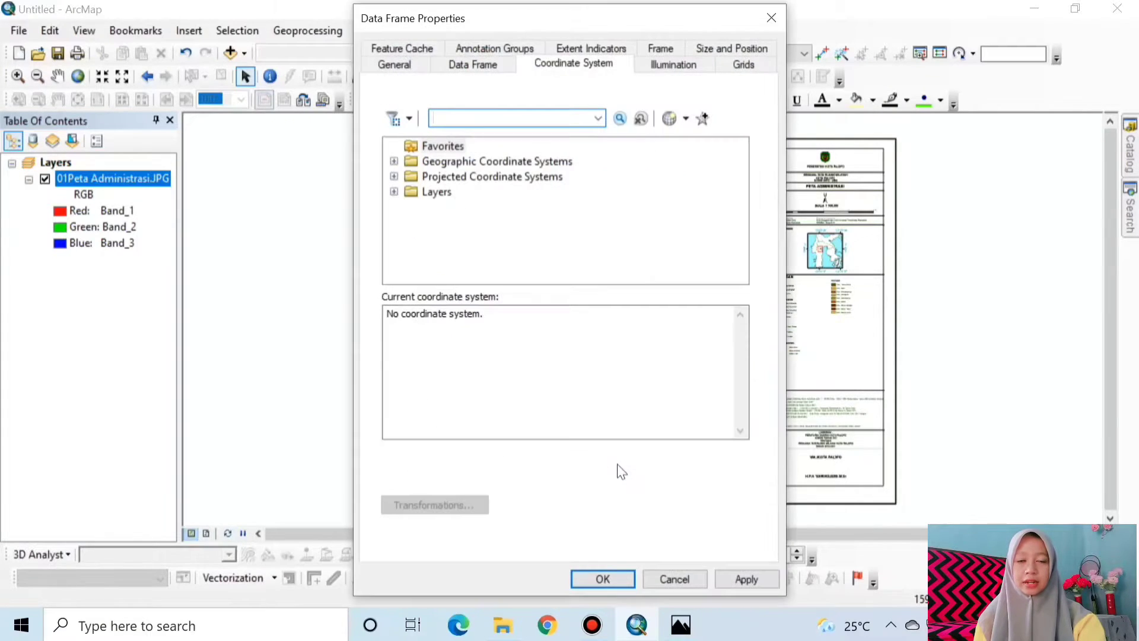
pyautogui.click(588, 65)
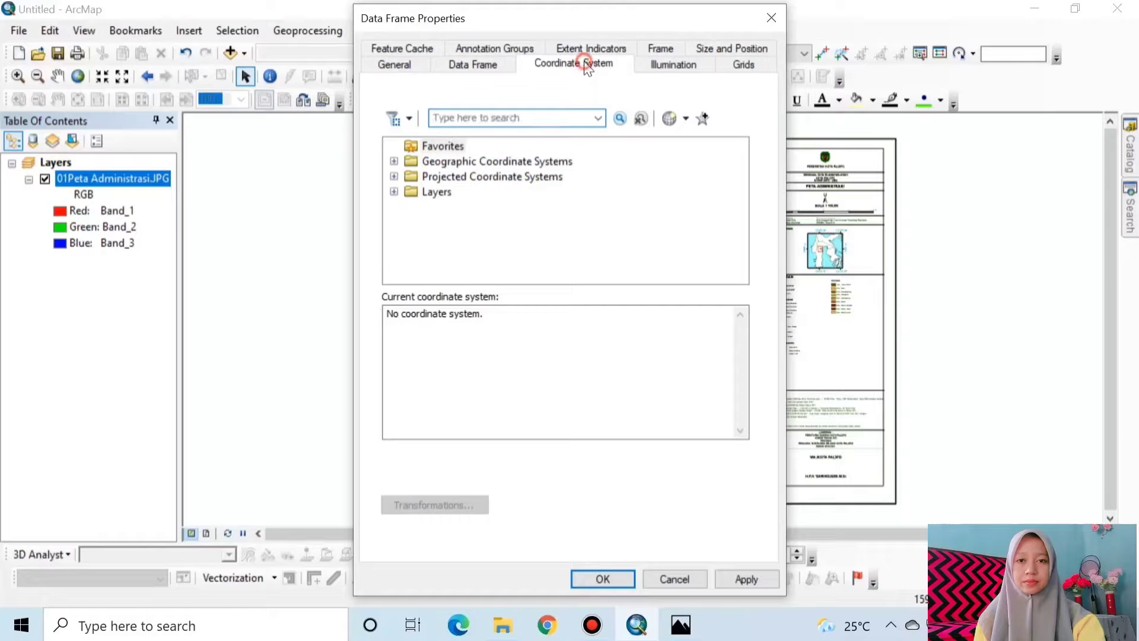
pyautogui.doubleClick(525, 161)
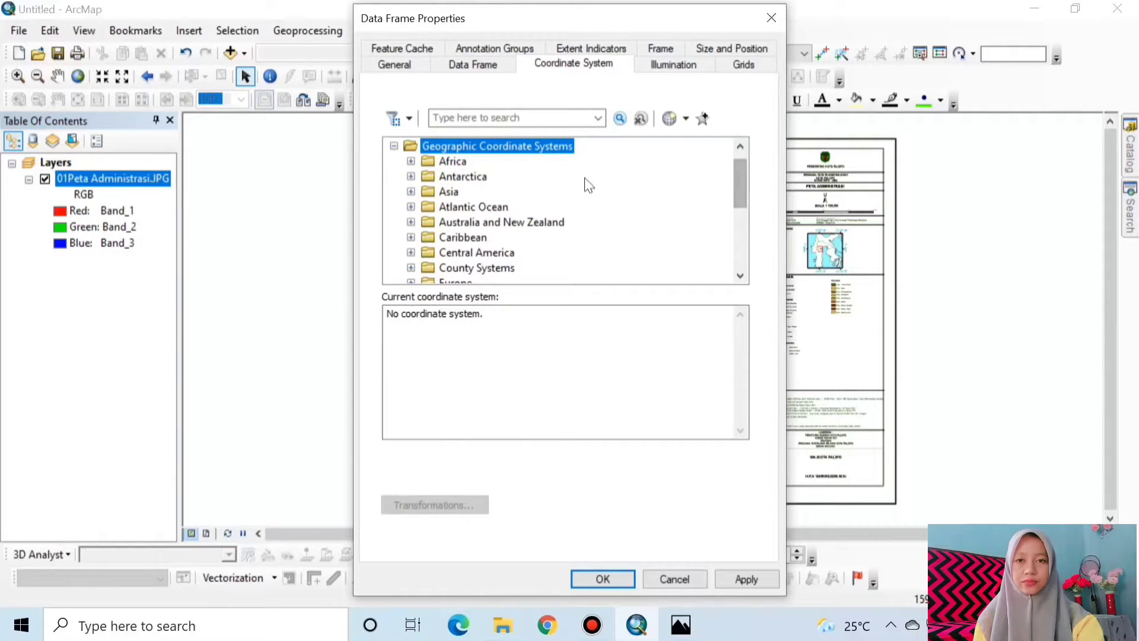
pyautogui.scroll(-4, 583, 179)
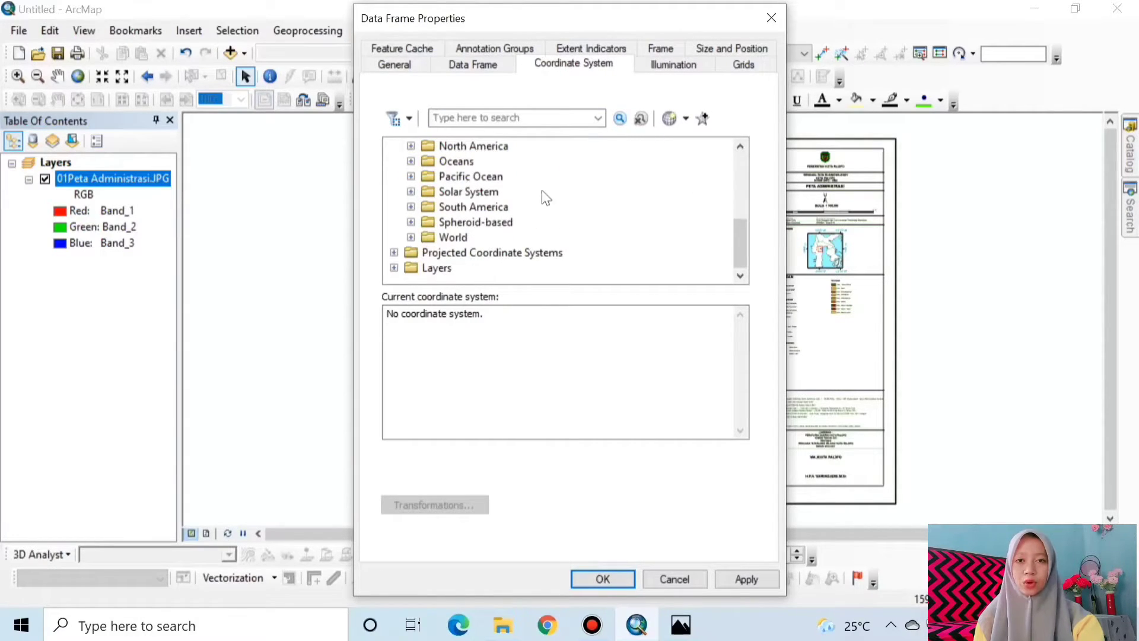
pyautogui.doubleClick(451, 237)
pyautogui.scroll(-3, 481, 202)
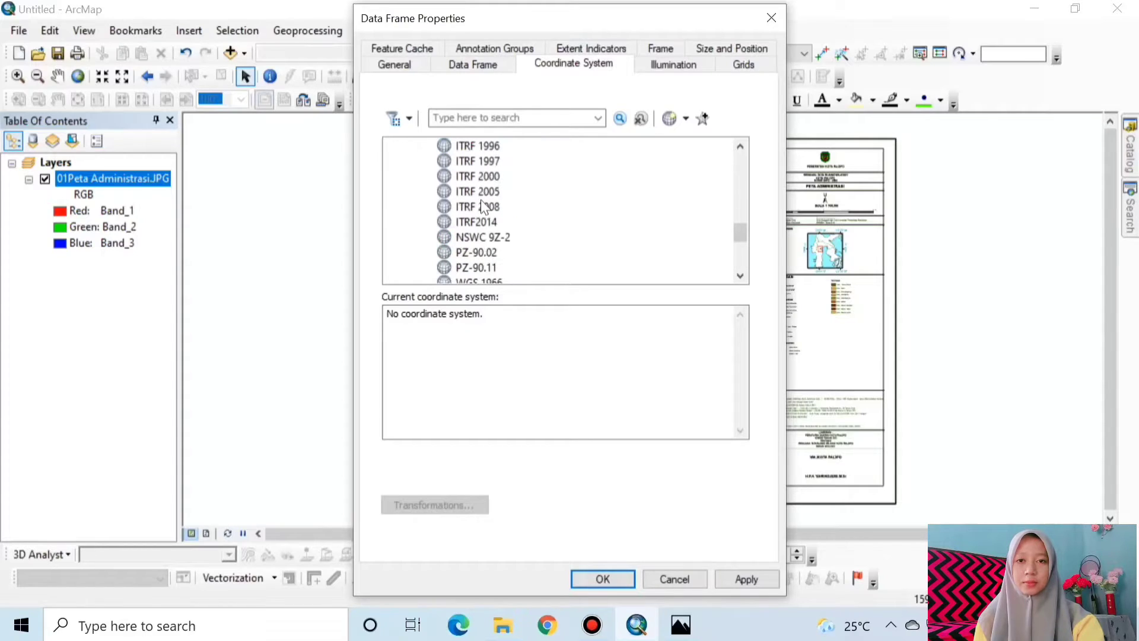
pyautogui.scroll(-4, 481, 204)
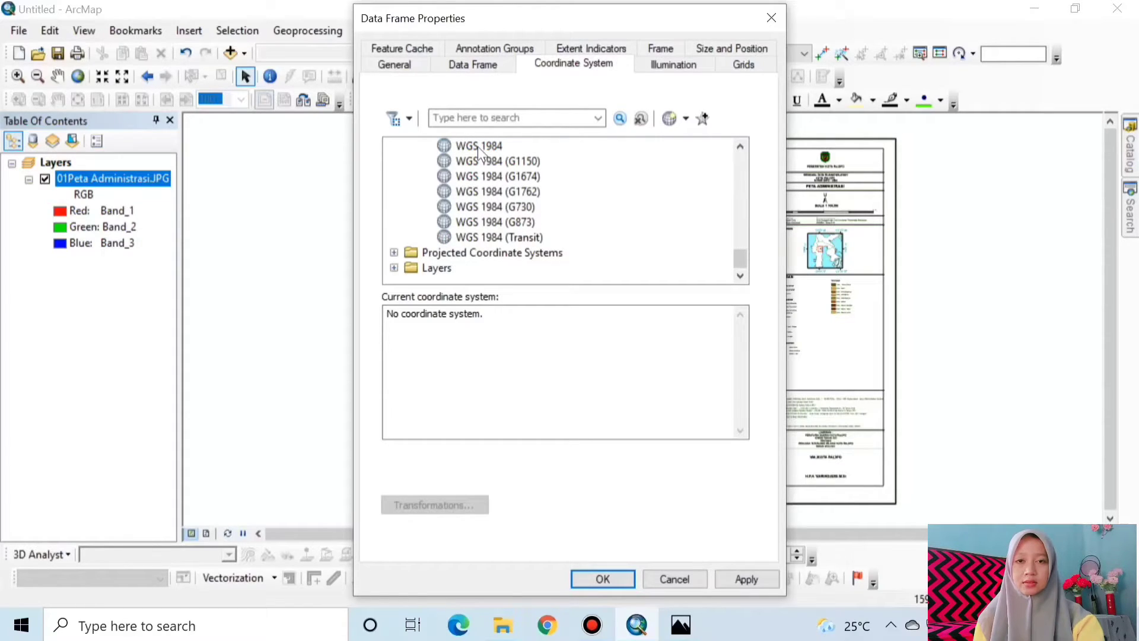
pyautogui.click(479, 147)
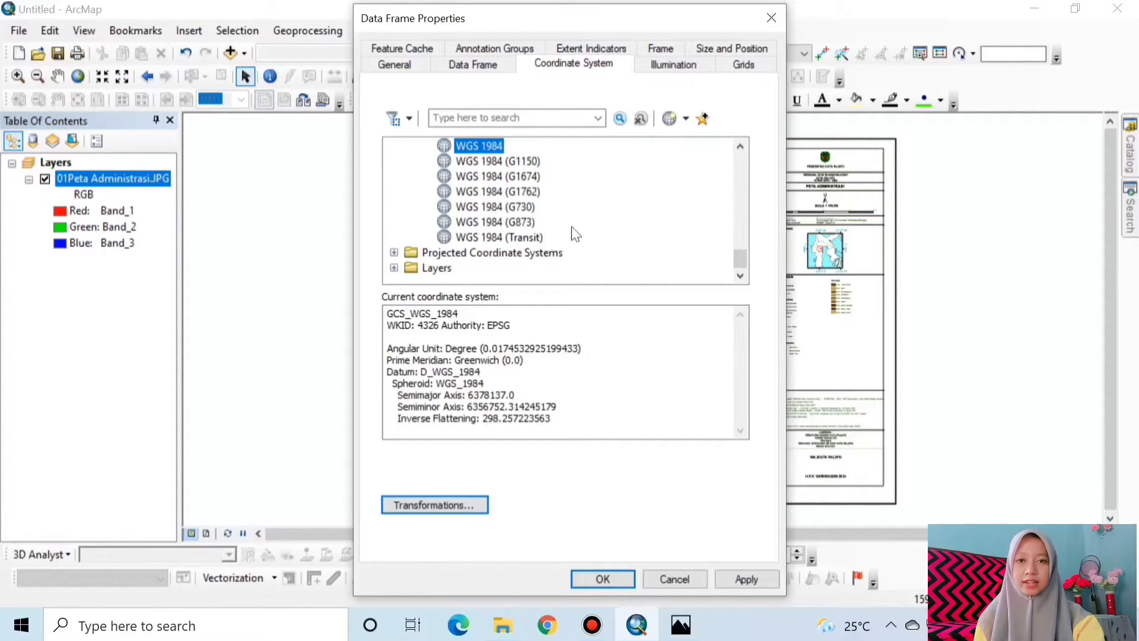
pyautogui.click(743, 580)
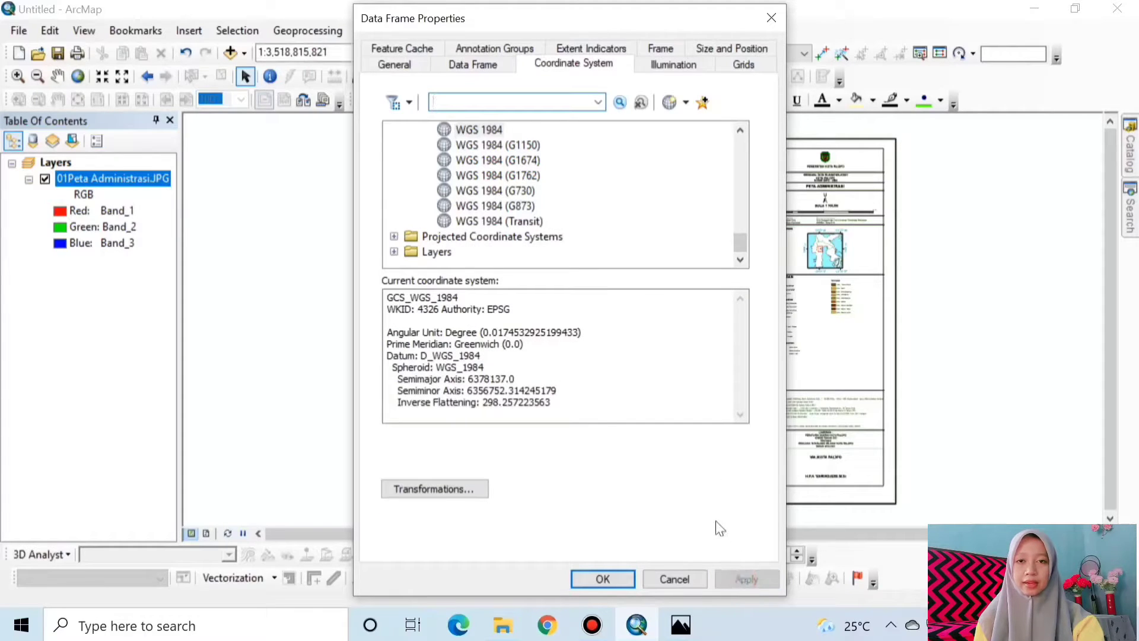
pyautogui.click(621, 579)
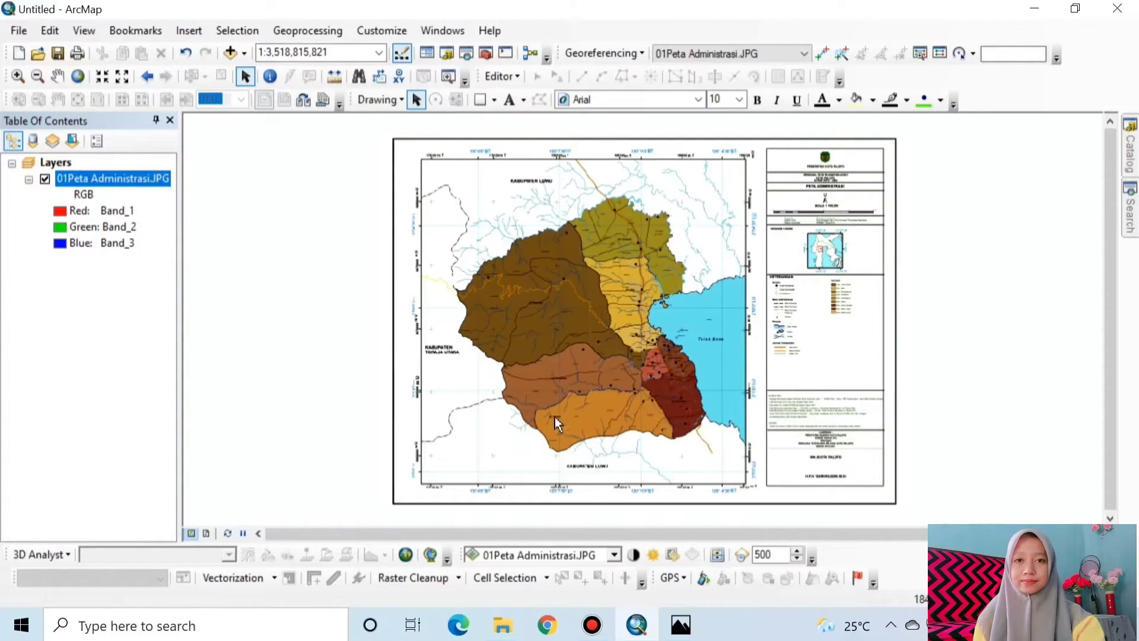
# - Start a georeferencing control point at the map's northwest grid intersection and open its DMS longitude and latitude entry
pyautogui.click(16, 76)
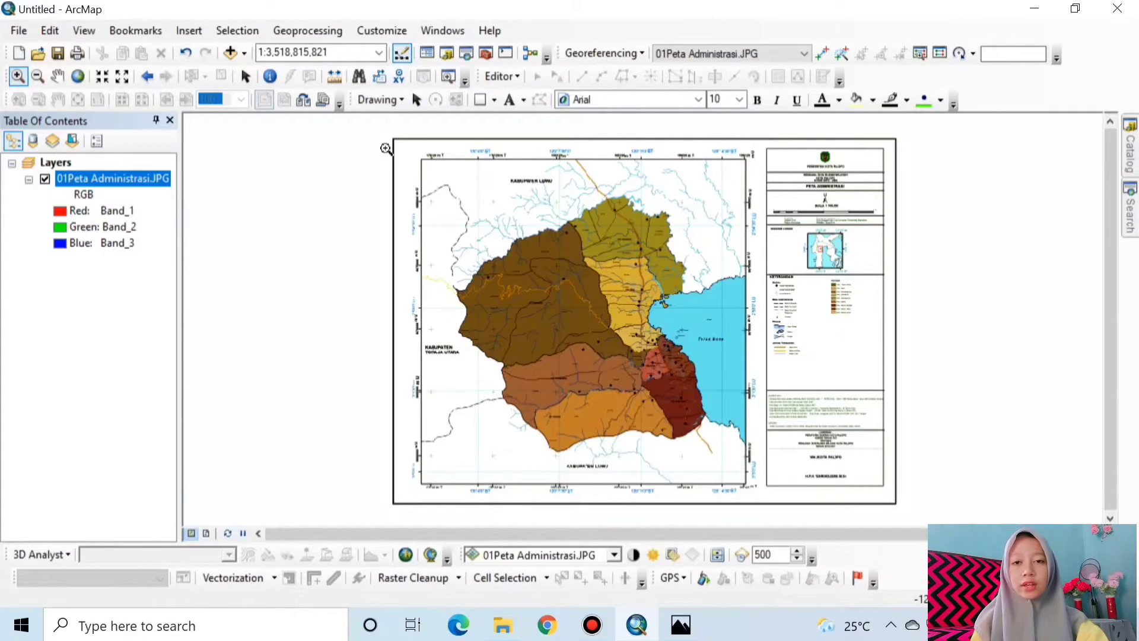
pyautogui.moveTo(396, 141); pyautogui.dragTo(521, 259)
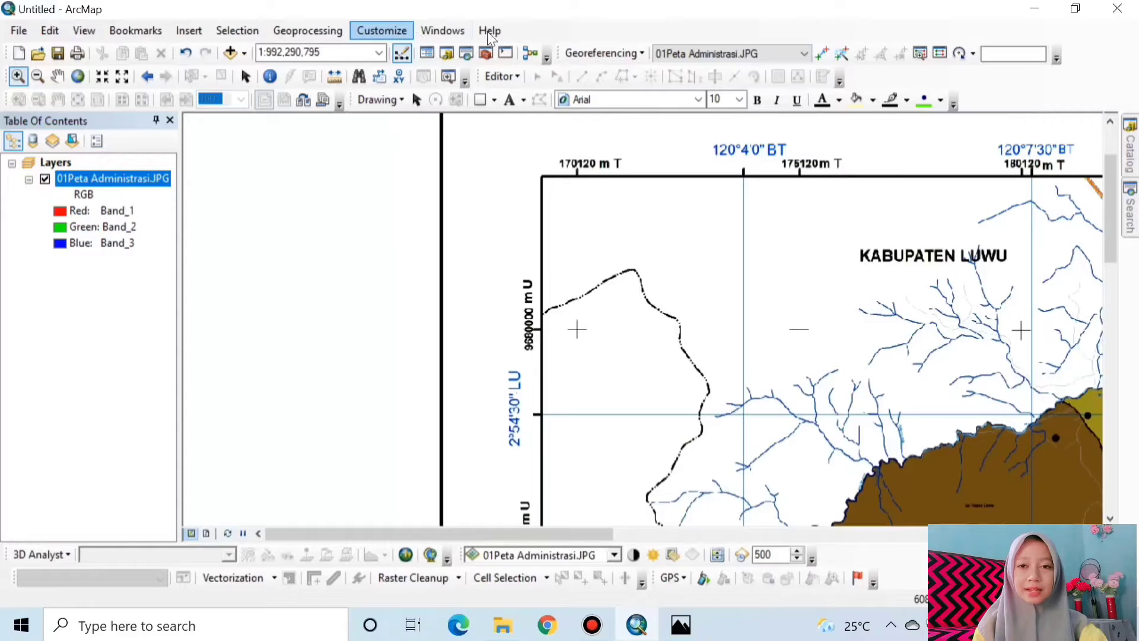
pyautogui.click(821, 53)
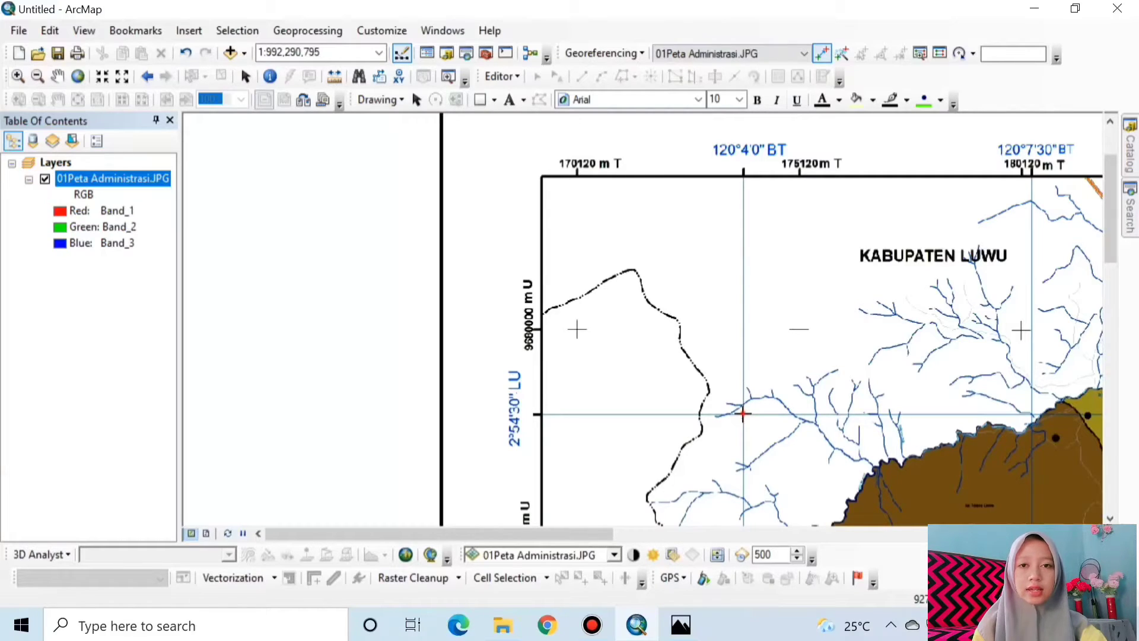
pyautogui.click(748, 398)
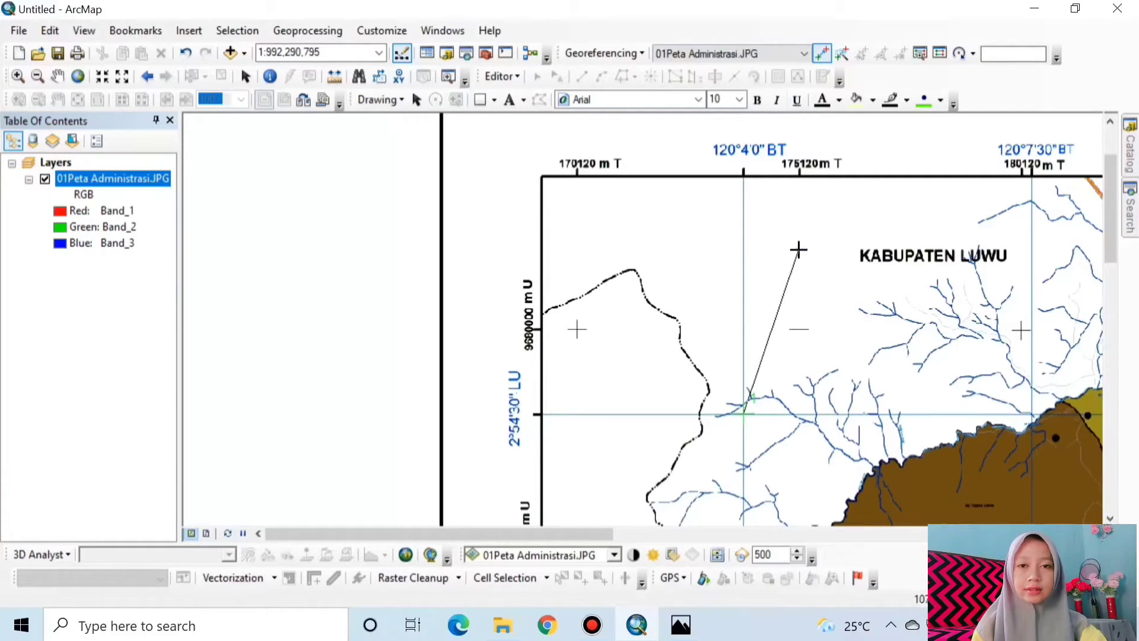
pyautogui.rightClick(799, 250)
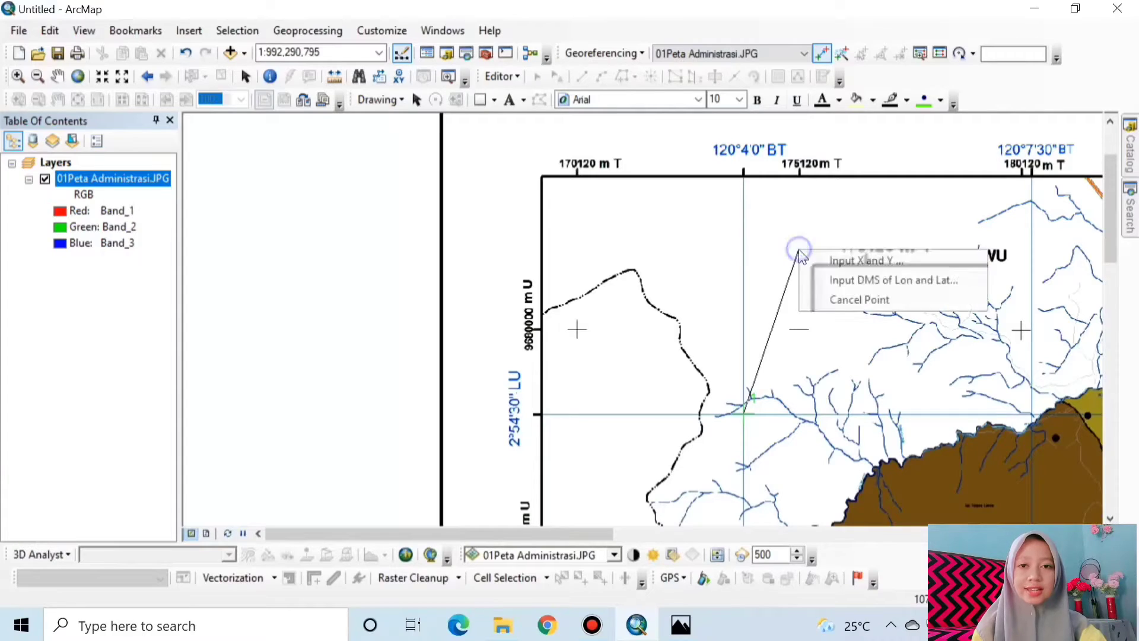
pyautogui.click(829, 276)
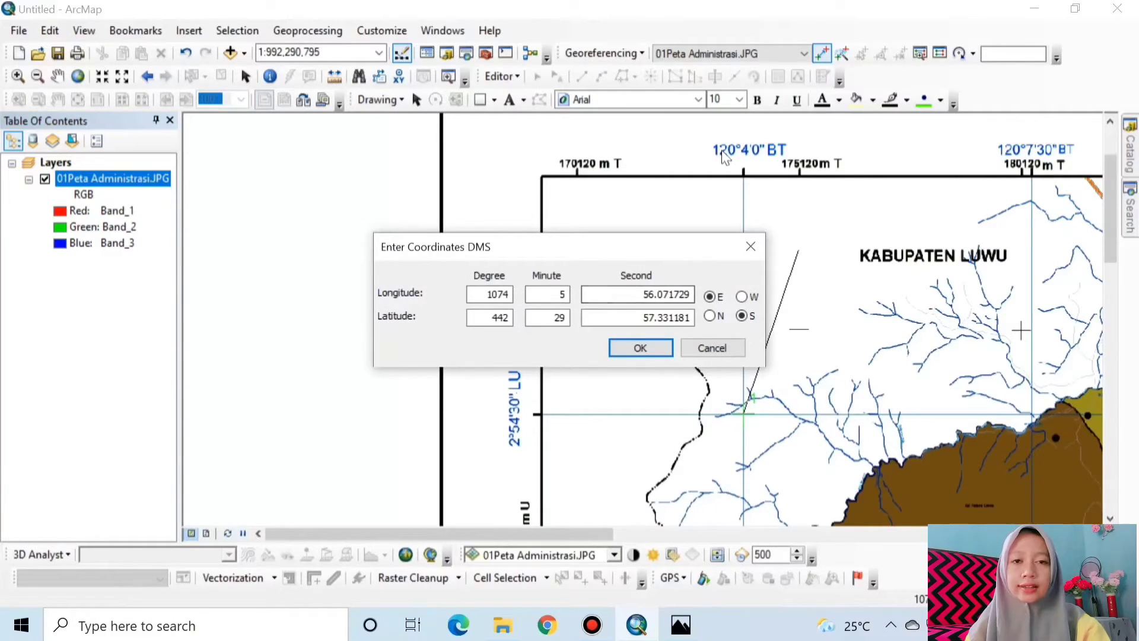
# - Set the northwest control point's longitude to 120°4'0" East
pyautogui.click(496, 295)
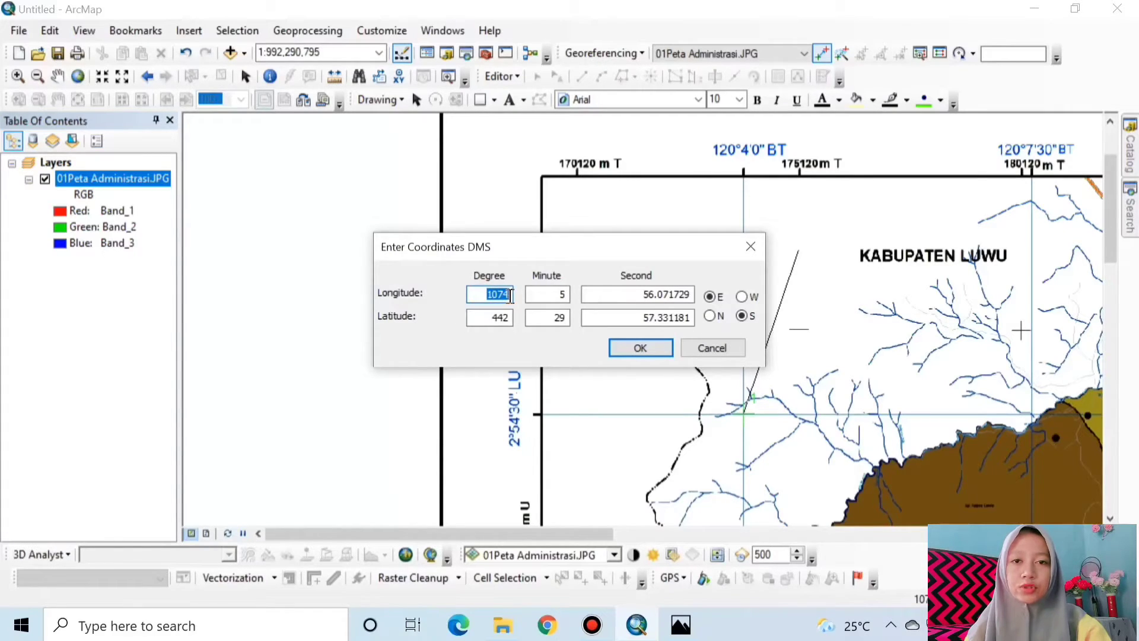
pyautogui.write('120')
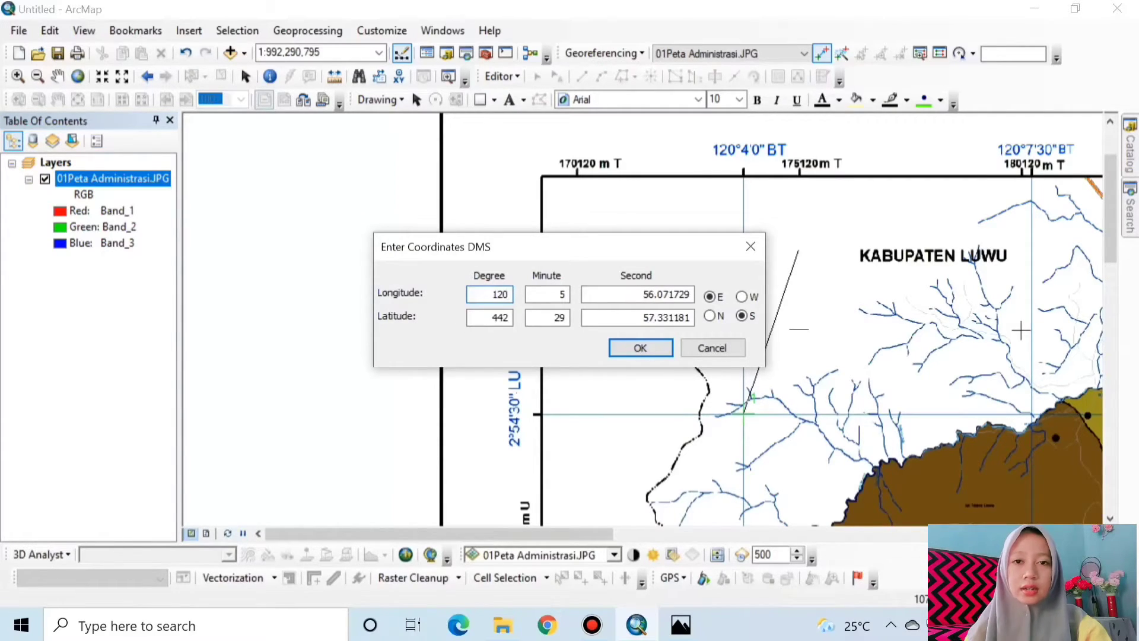
pyautogui.press('Tab')
pyautogui.write('4')
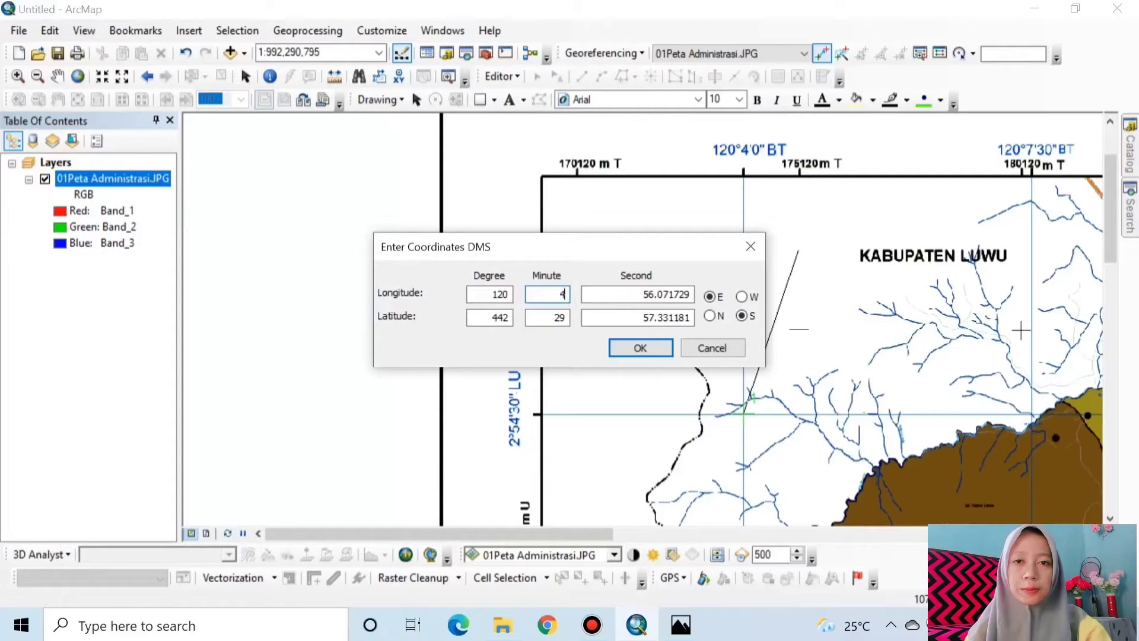
pyautogui.press('Tab')
pyautogui.write('0')
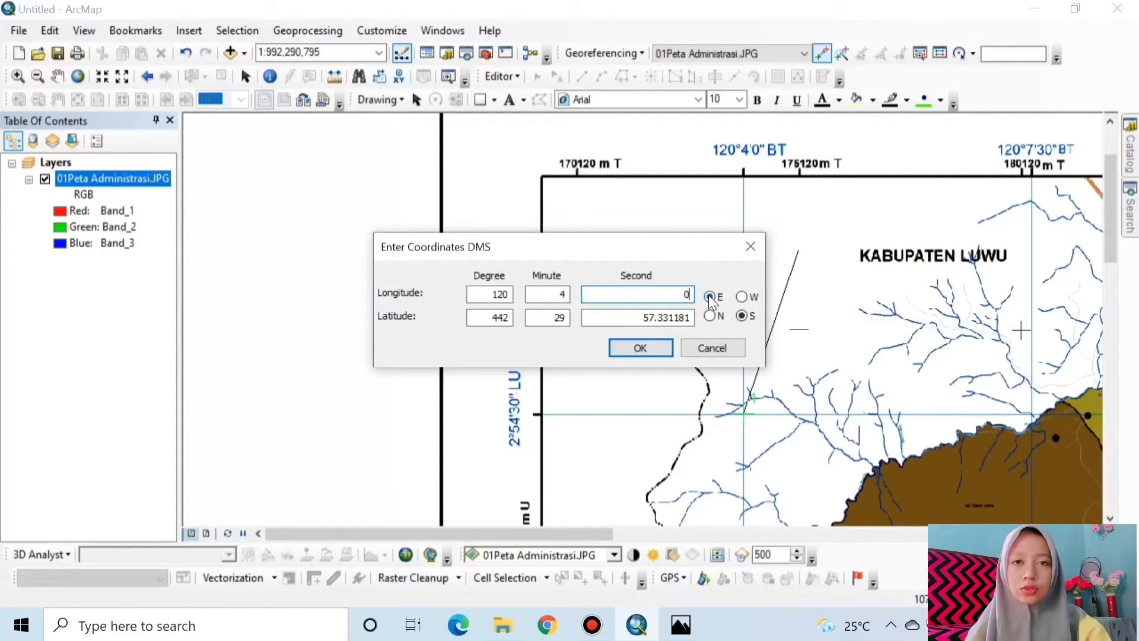
pyautogui.click(710, 296)
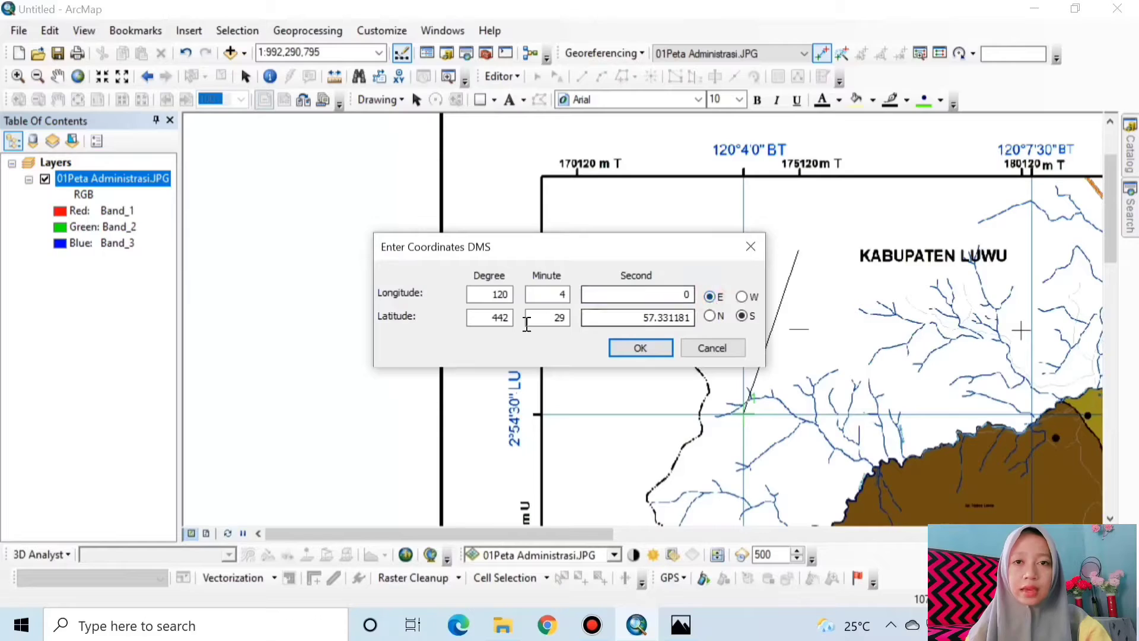
# - Set the northwest control point's latitude to 2°54'30" South and accept its coordinates
pyautogui.click(478, 317)
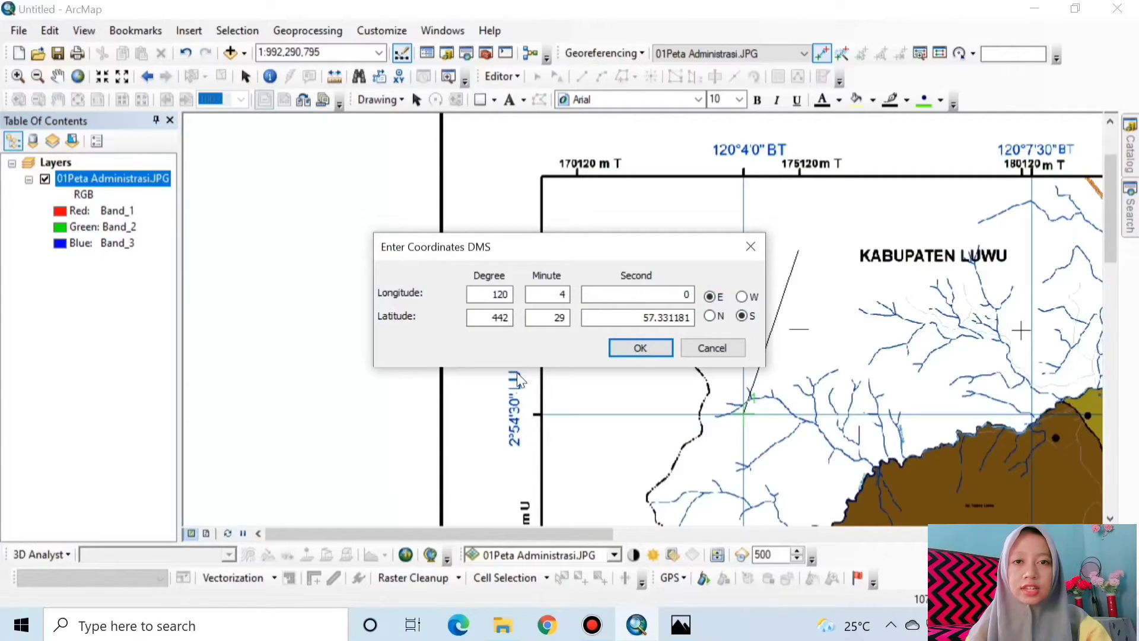
pyautogui.moveTo(491, 316); pyautogui.dragTo(509, 318)
pyautogui.write('2')
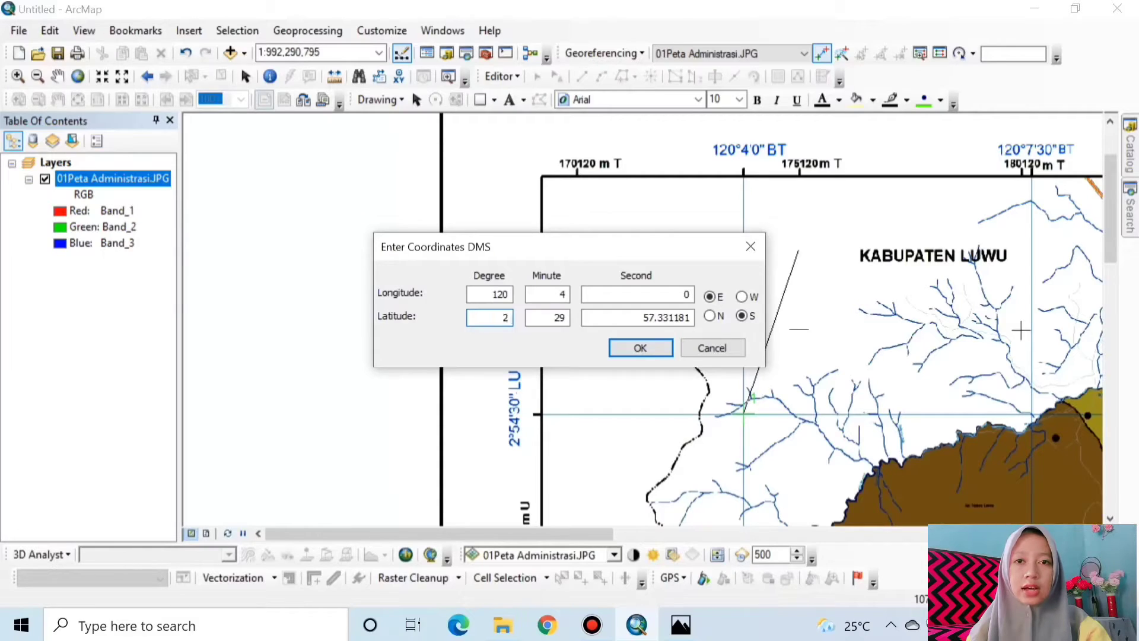
pyautogui.press('Tab')
pyautogui.write('54')
pyautogui.press('Tab')
pyautogui.write('30')
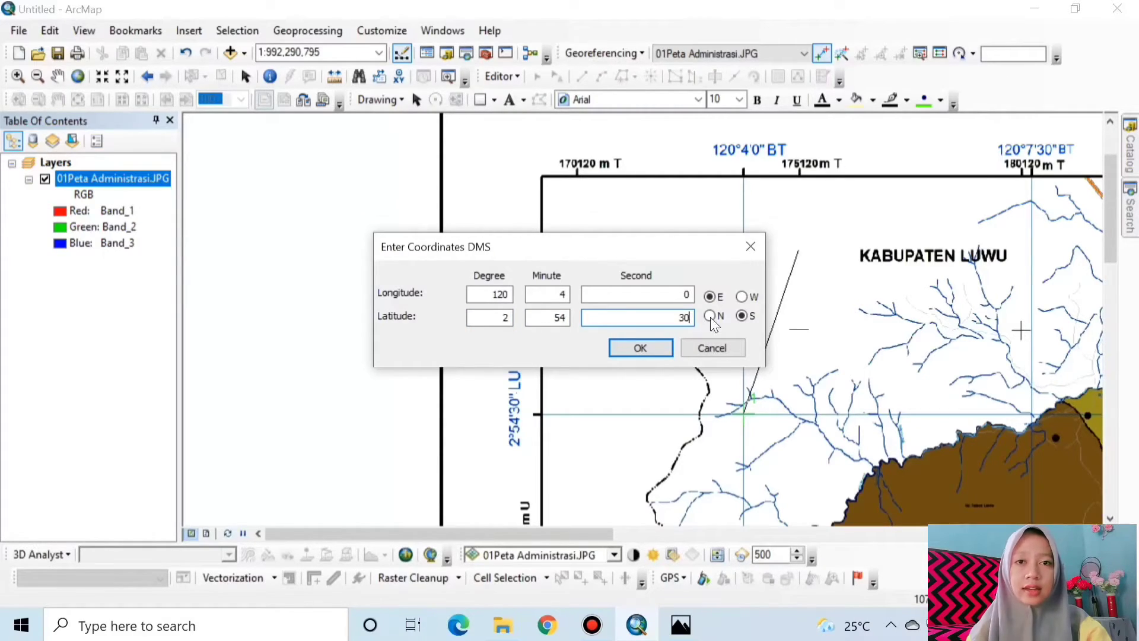
pyautogui.click(743, 317)
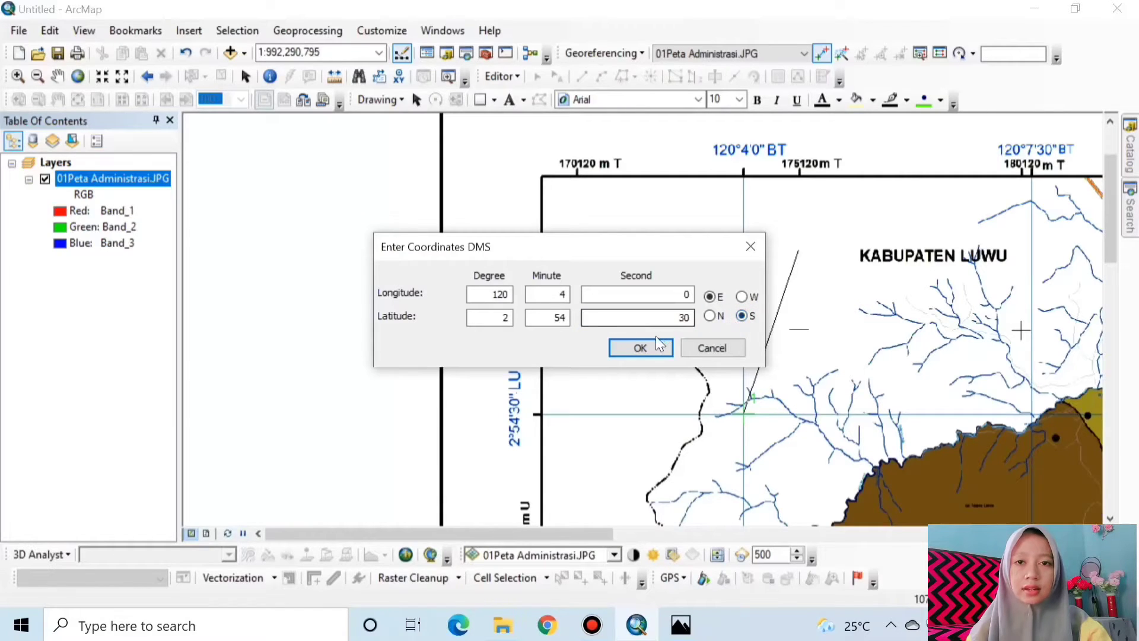
pyautogui.click(640, 348)
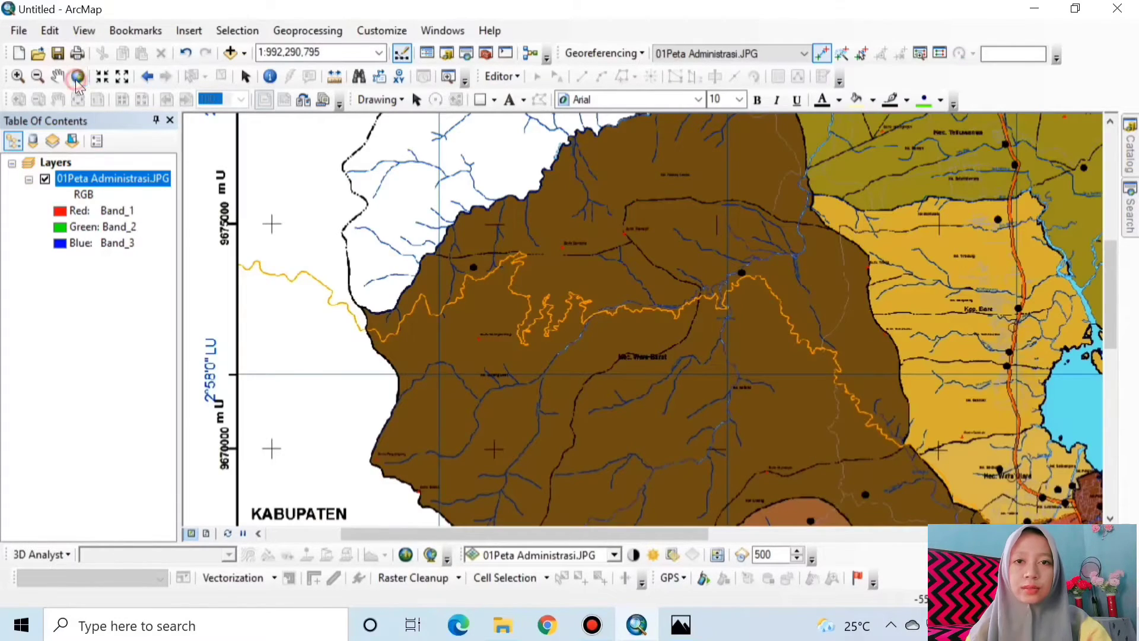
# - Start a second control point at the map's northeast grid intersection and open its DMS longitude and latitude entry
pyautogui.click(74, 79)
pyautogui.click(17, 76)
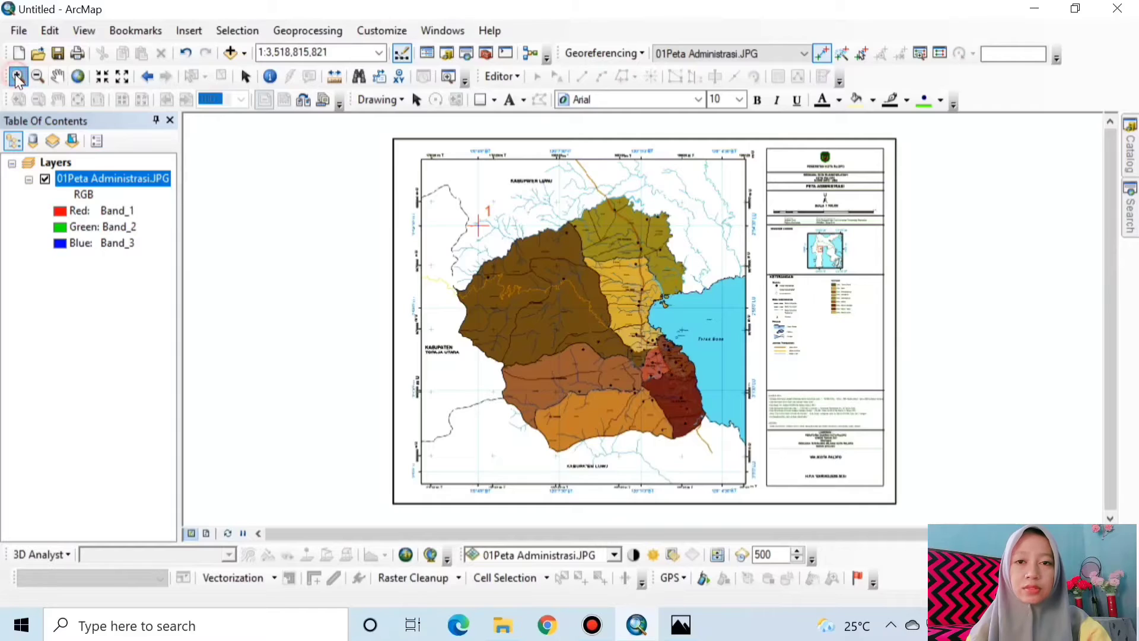
pyautogui.moveTo(703, 141); pyautogui.dragTo(778, 261)
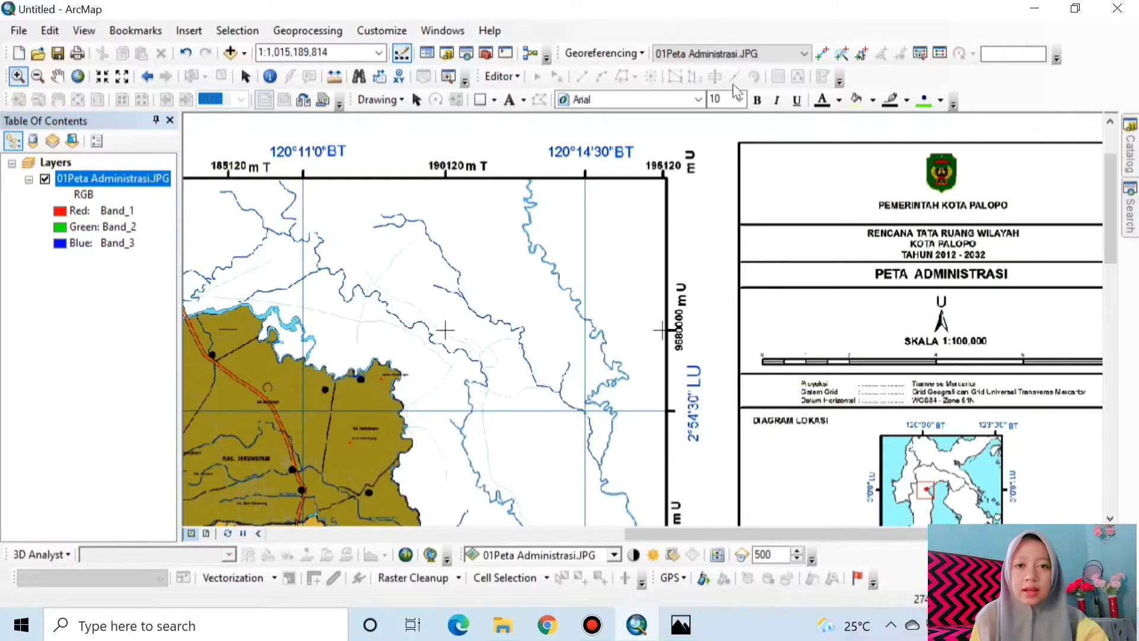
pyautogui.click(821, 54)
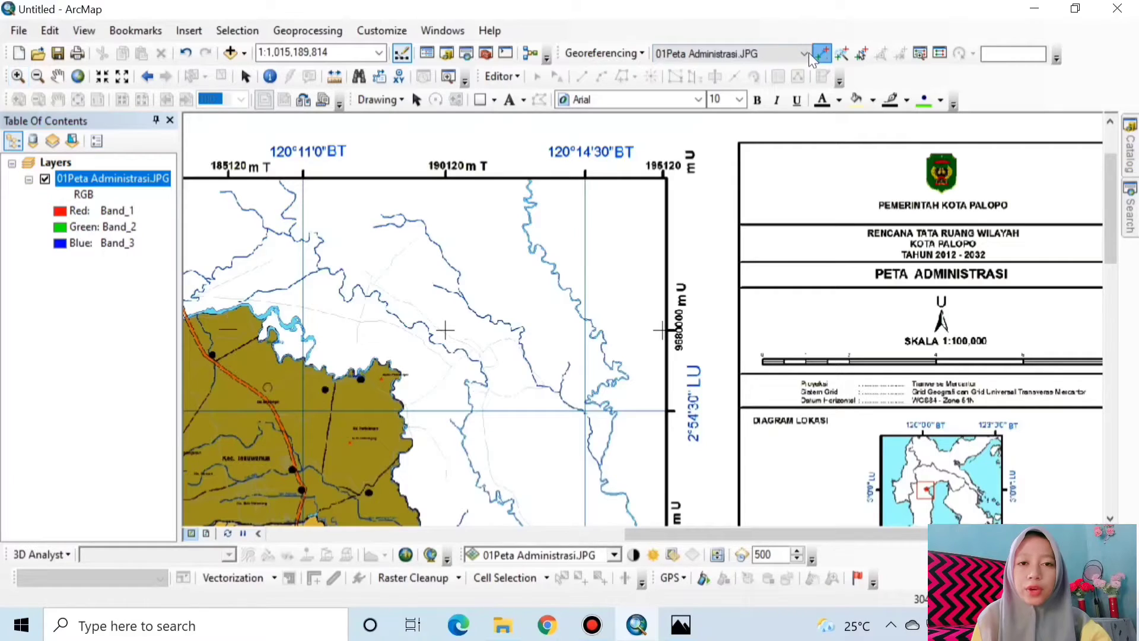
pyautogui.click(585, 410)
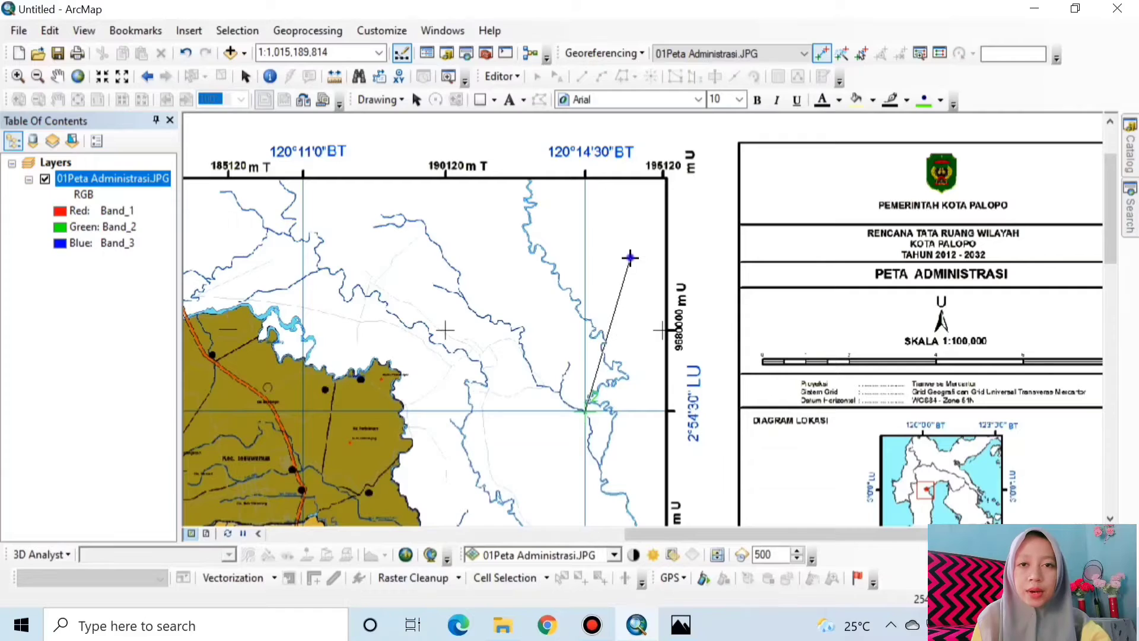
pyautogui.rightClick(631, 259)
pyautogui.click(678, 290)
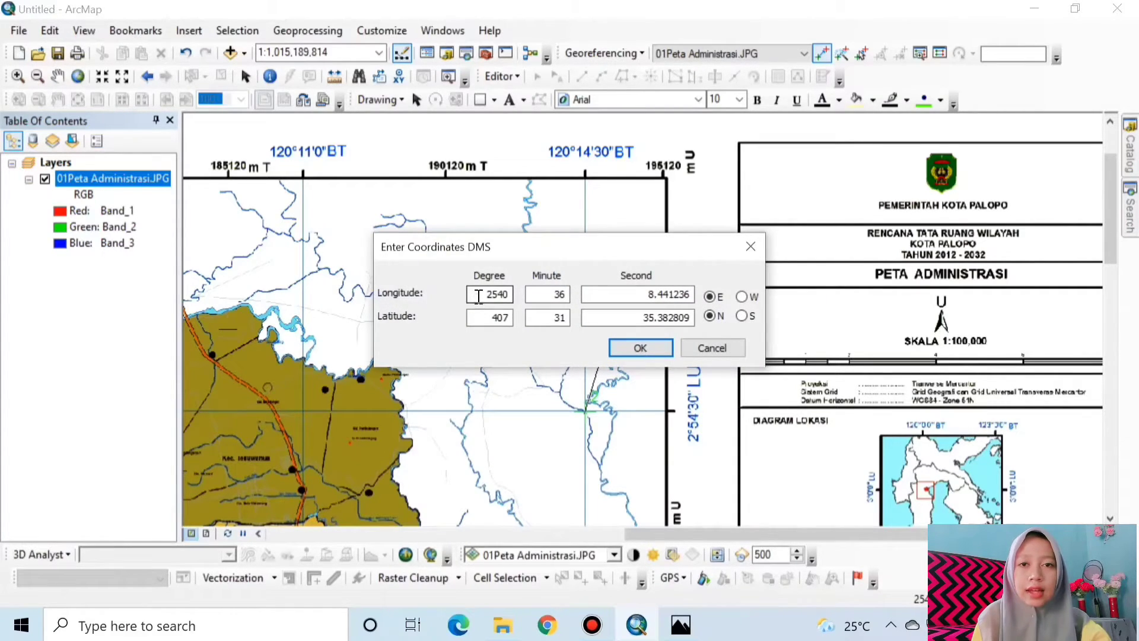
# - Set the northeast control point's longitude to 120°14'30" East
pyautogui.moveTo(473, 295); pyautogui.dragTo(519, 296)
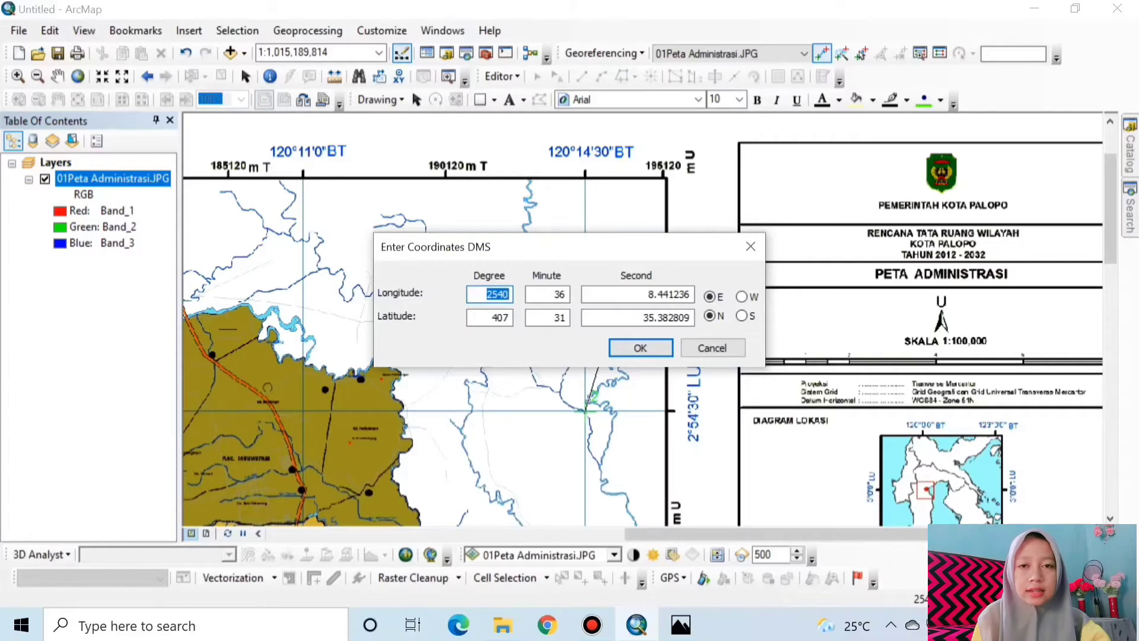
pyautogui.write('120')
pyautogui.press('Tab')
pyautogui.write('14')
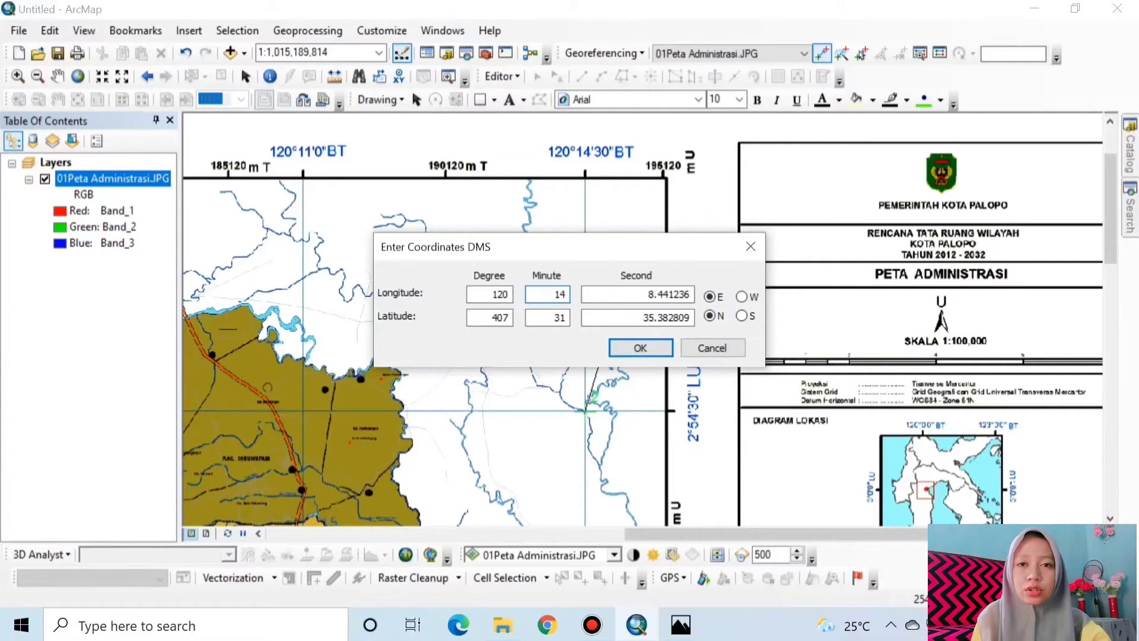
pyautogui.press('Tab')
pyautogui.write('3')
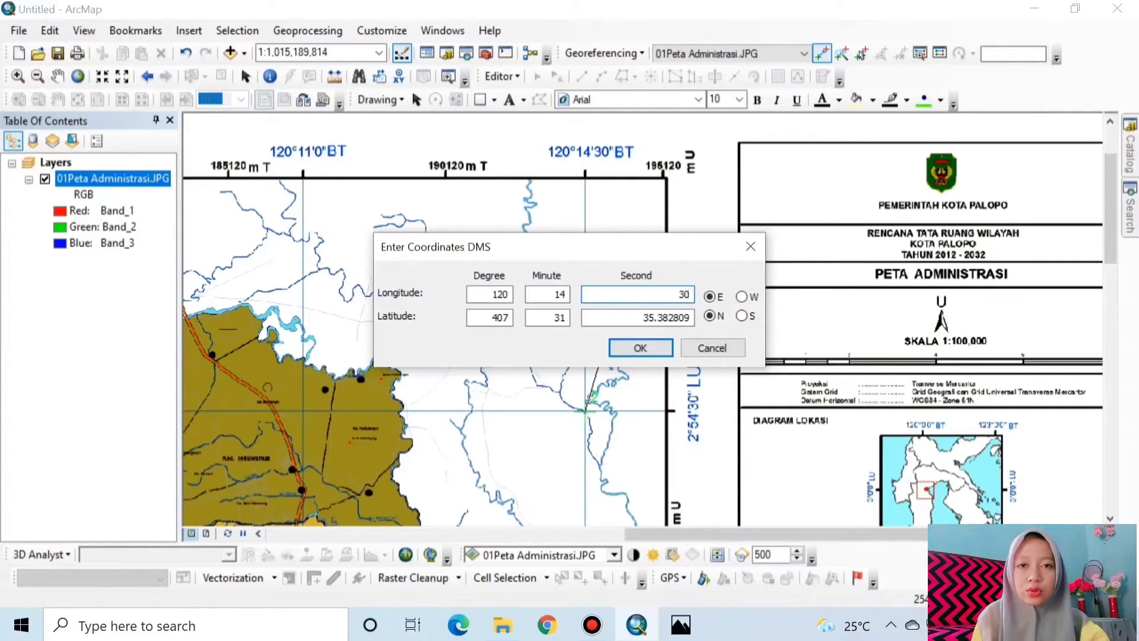
pyautogui.write('0')
# - Set the northeast control point's latitude to 2°54'30" South and accept its coordinates
pyautogui.press('Tab')
pyautogui.write('2')
pyautogui.press('Tab')
pyautogui.write('54')
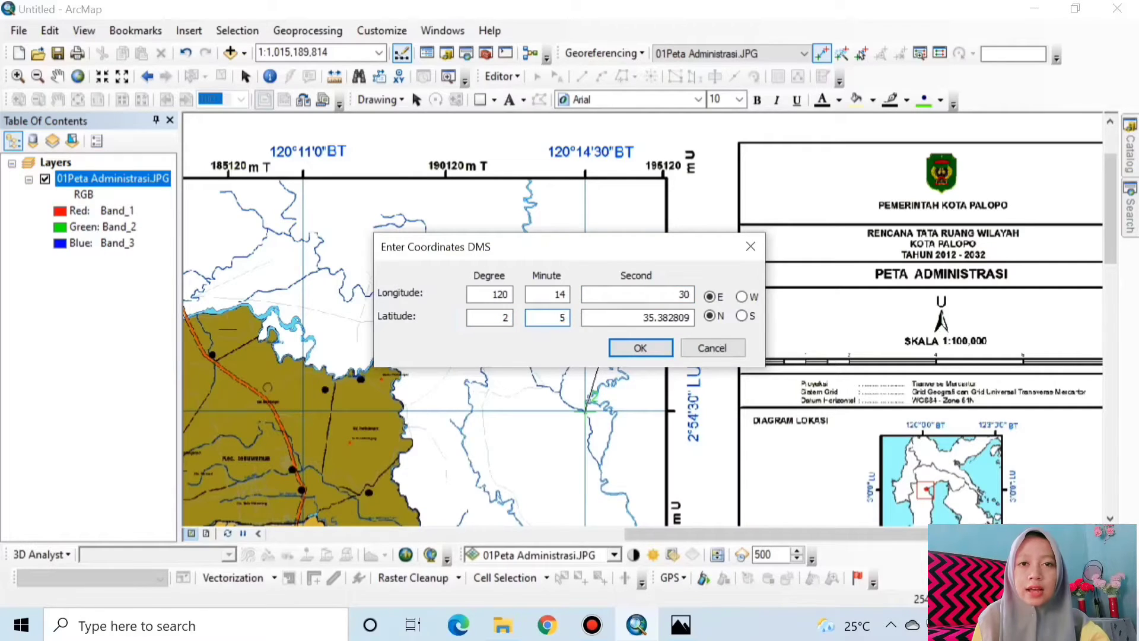
pyautogui.press('Tab')
pyautogui.write('3')
pyautogui.press('Return')
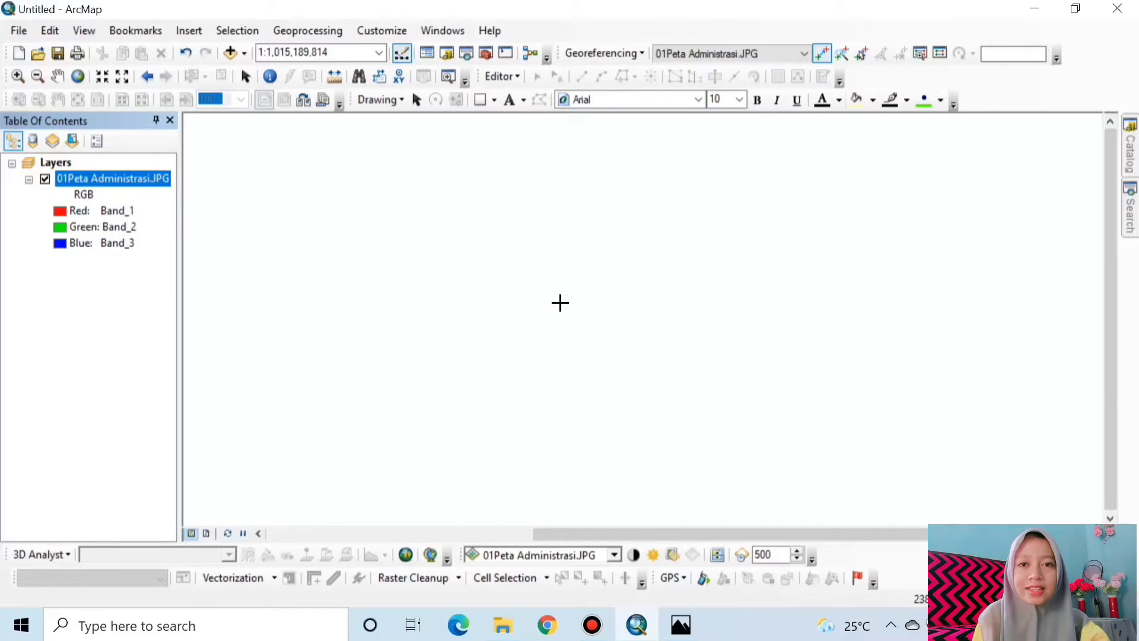
# - Bring the raster layer back into view, start a third control point at its southeast grid intersection and open the DMS coordinate entry
pyautogui.rightClick(147, 183)
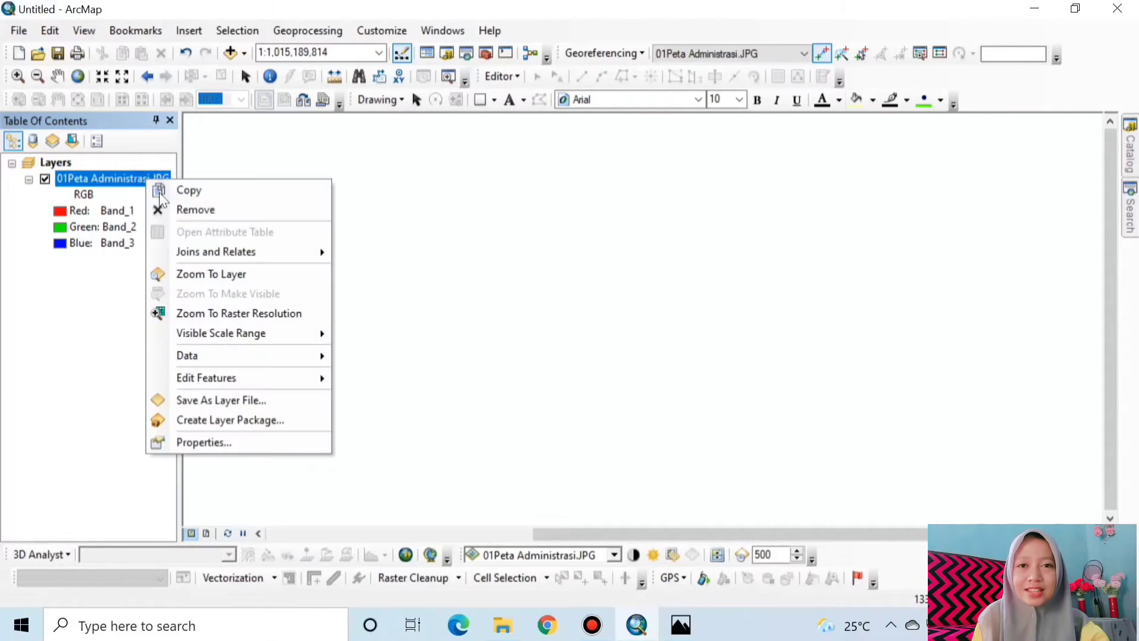
pyautogui.click(213, 274)
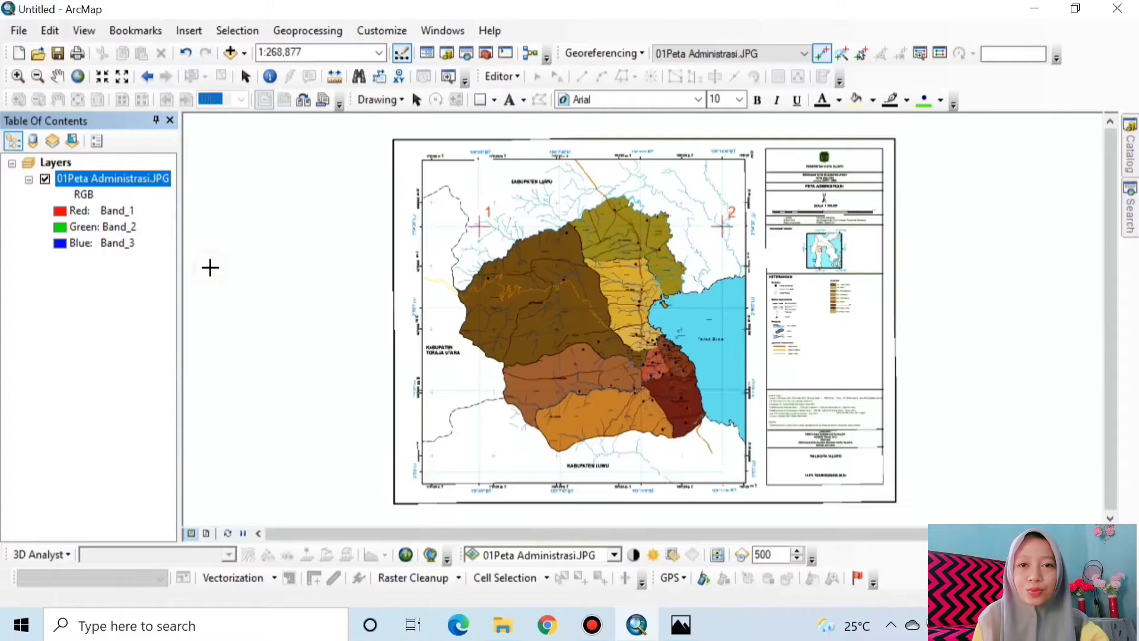
pyautogui.click(17, 76)
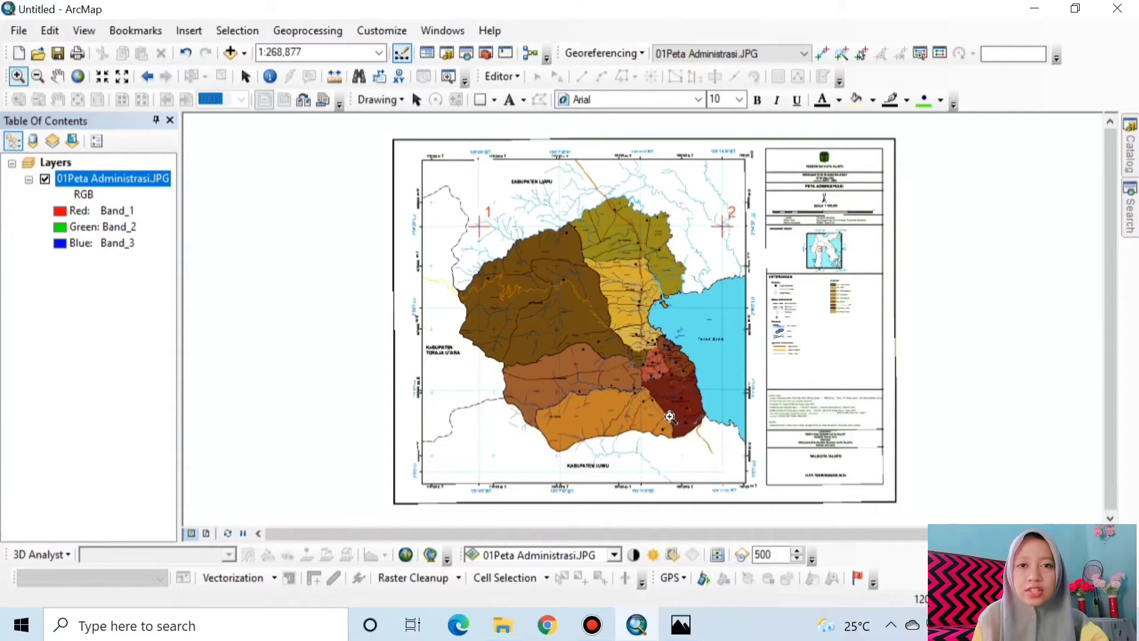
pyautogui.moveTo(671, 432); pyautogui.dragTo(798, 501)
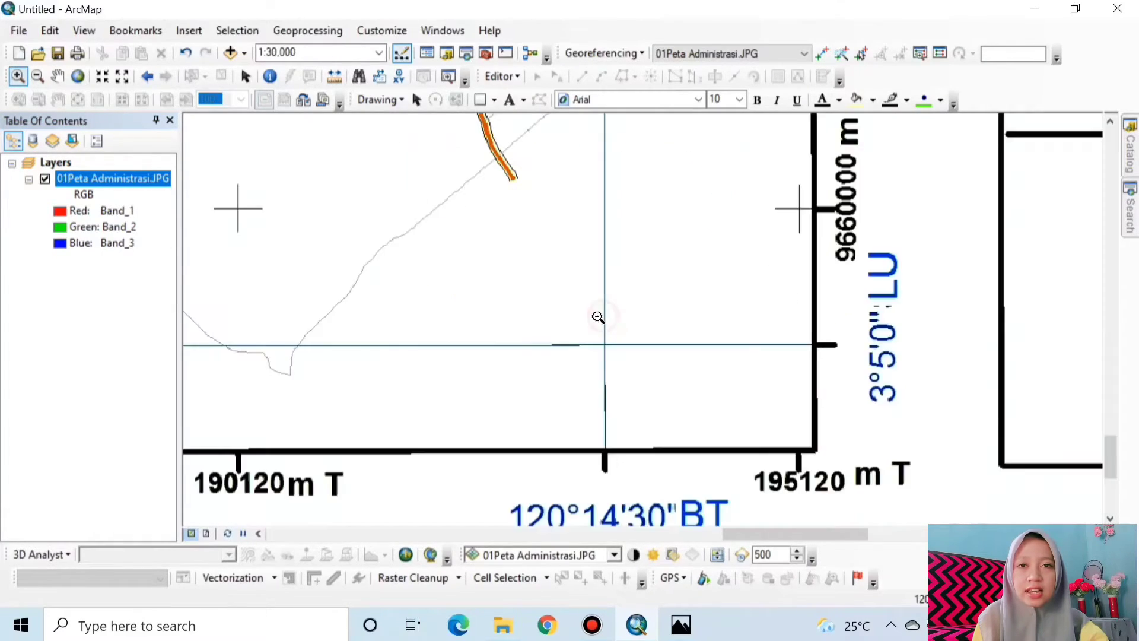
pyautogui.click(822, 53)
pyautogui.click(604, 344)
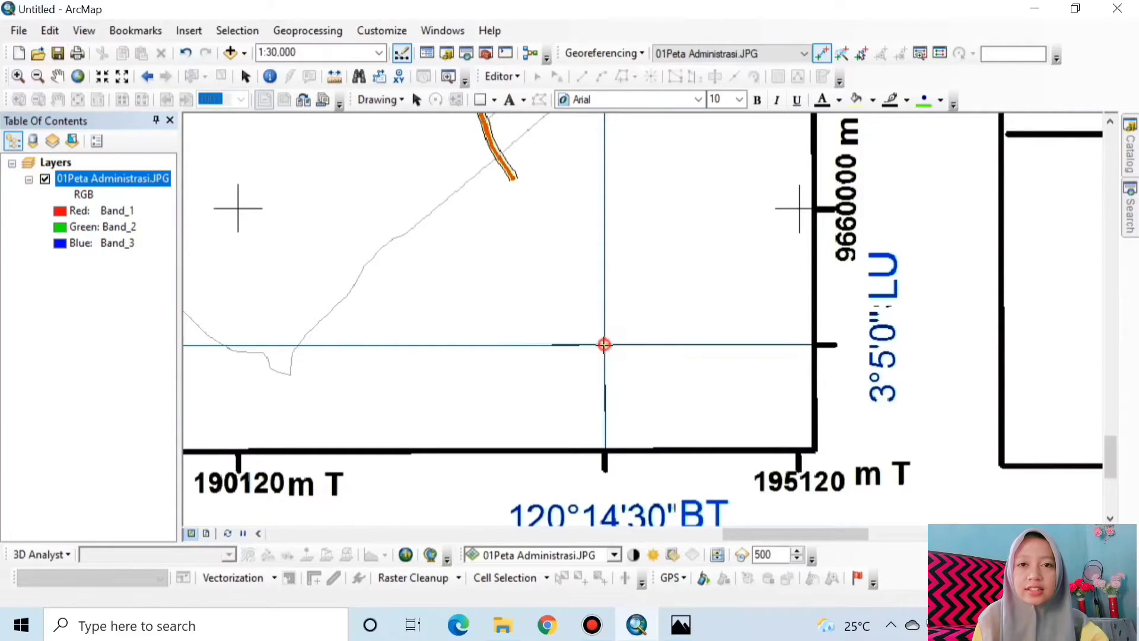
pyautogui.rightClick(683, 195)
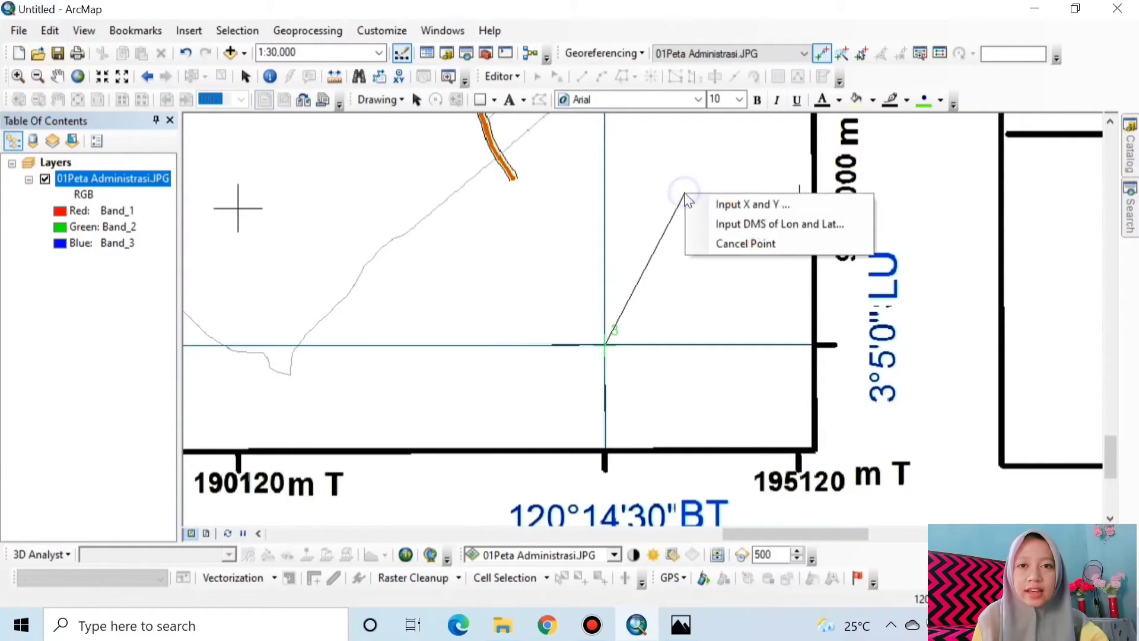
pyautogui.click(720, 225)
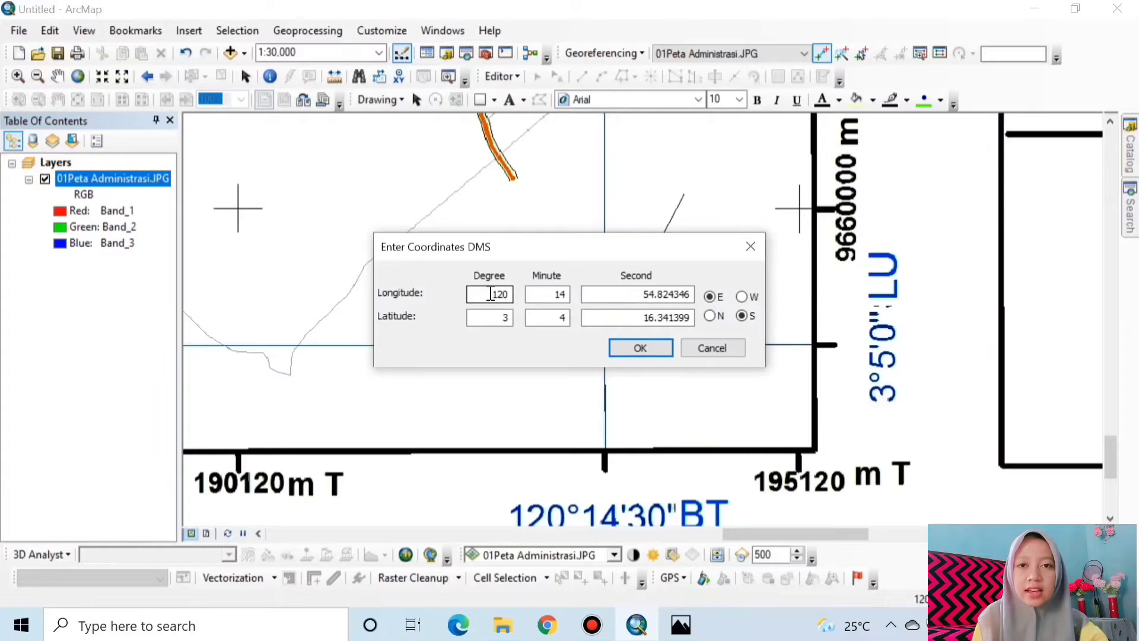
# - Set the southeast control point to longitude 120°14'30" East and latitude 3°5'0" South, and accept it
pyautogui.click(563, 295)
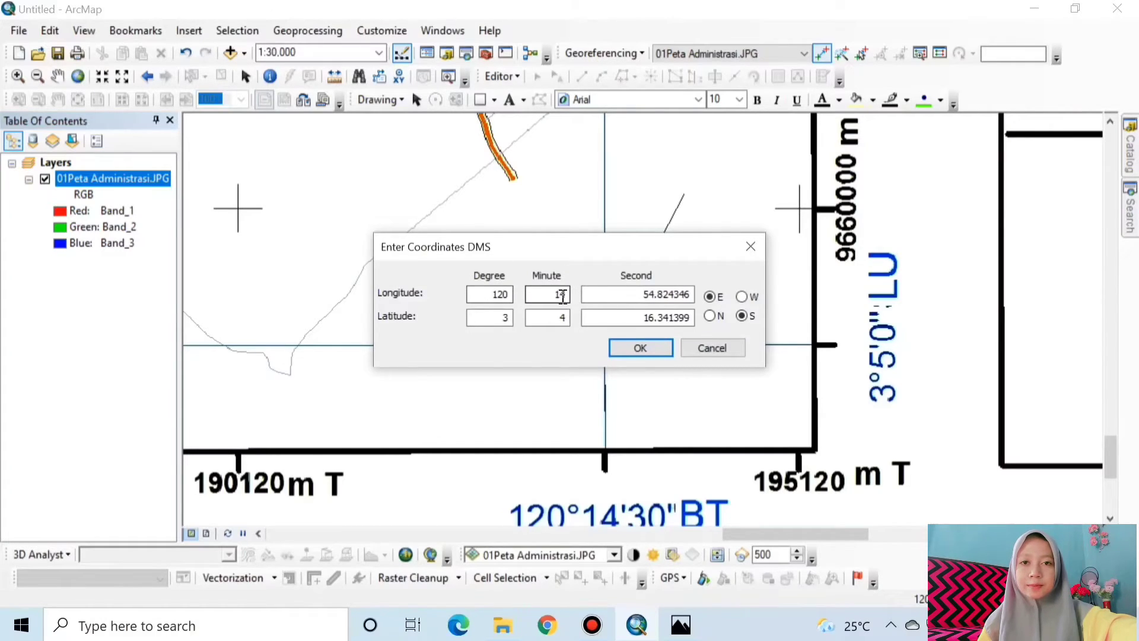
pyautogui.press('Tab')
pyautogui.write('30')
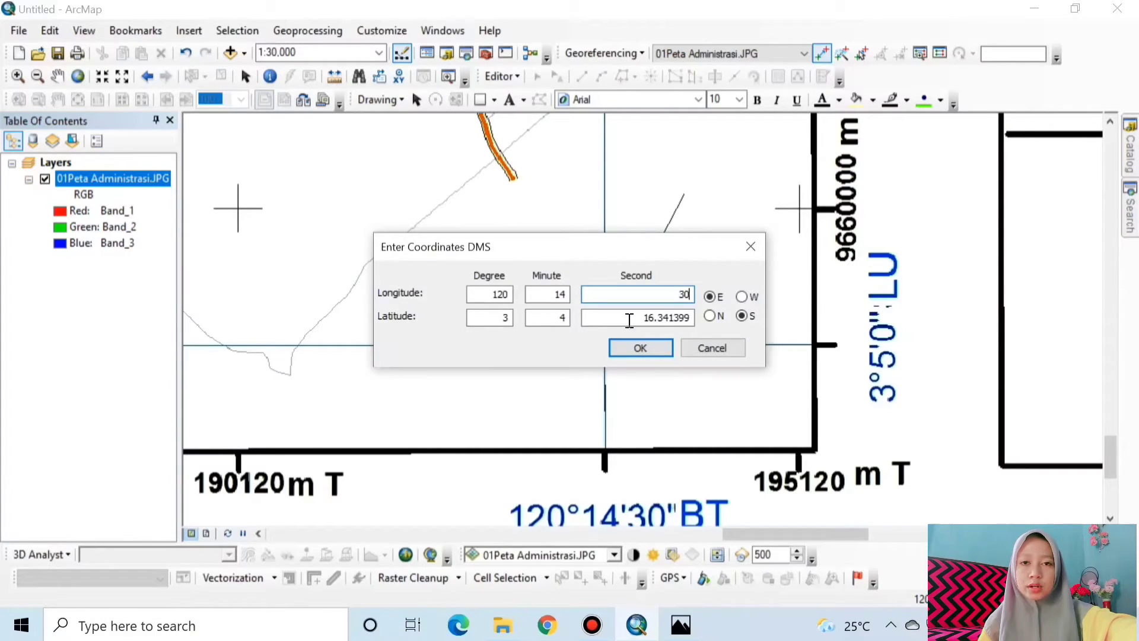
pyautogui.doubleClick(568, 319)
pyautogui.write('5')
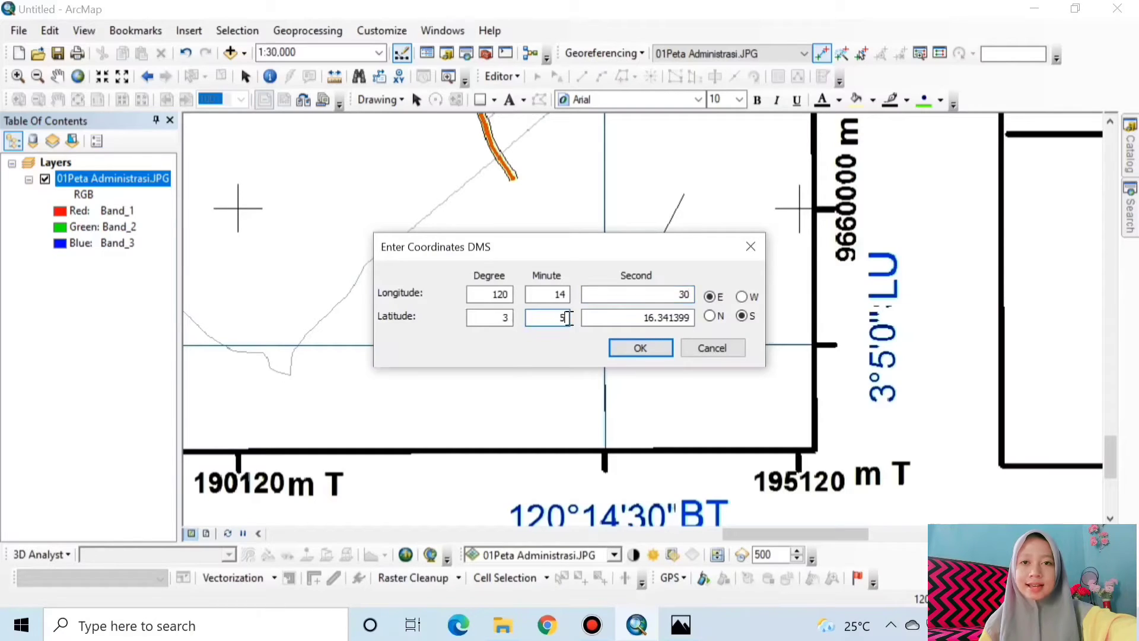
pyautogui.doubleClick(630, 318)
pyautogui.write('0')
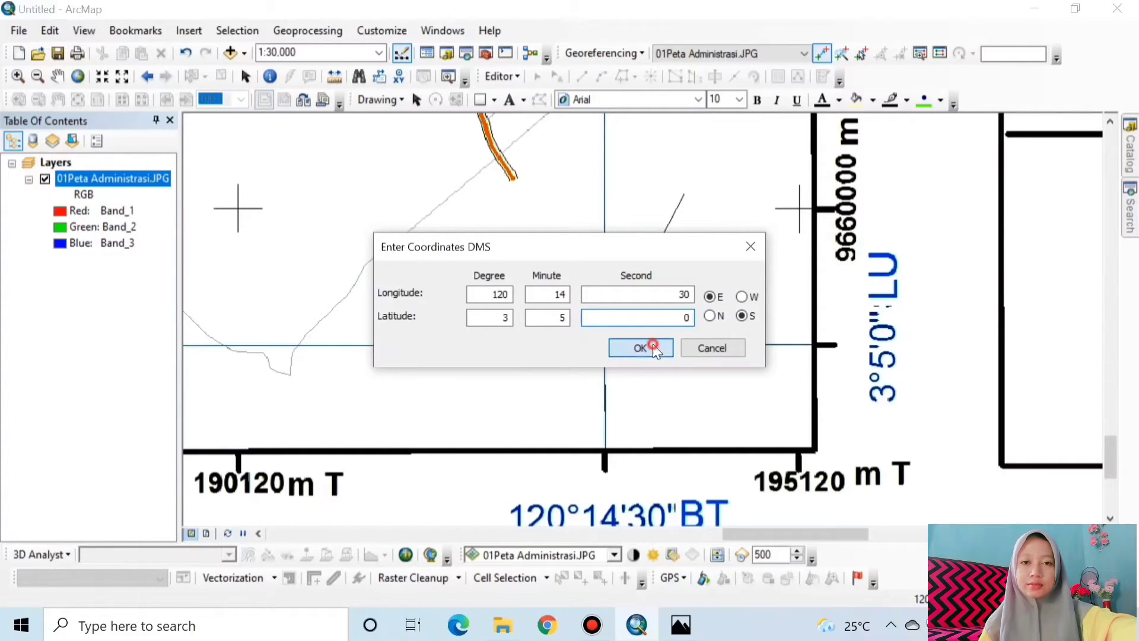
pyautogui.click(647, 348)
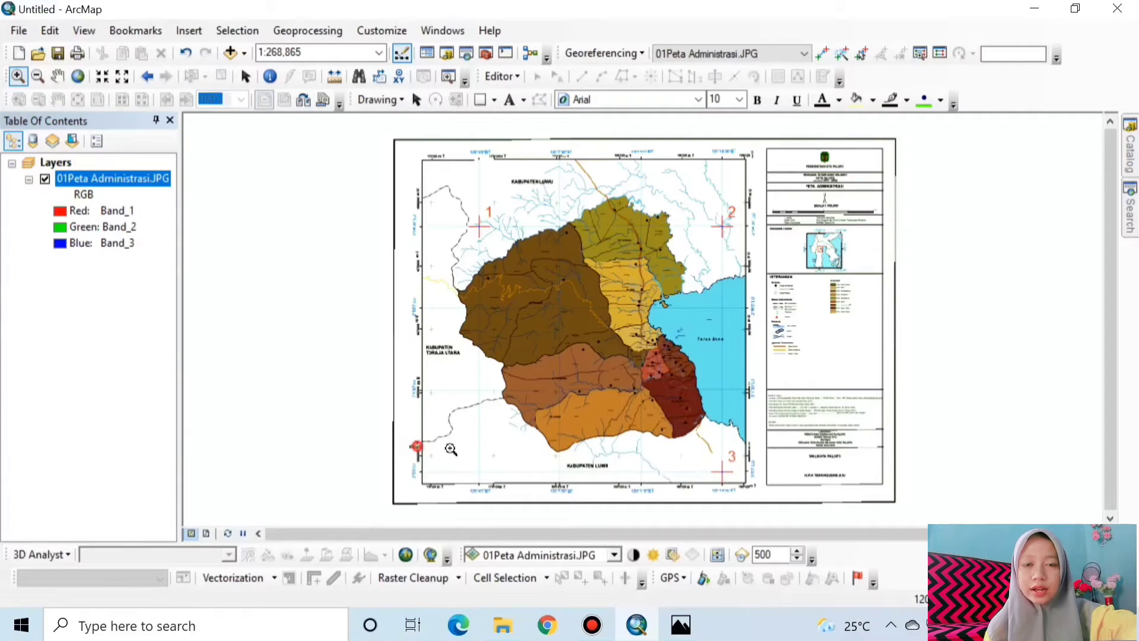
# - Start a fourth control point at the map's southwest grid intersection and open its DMS longitude and latitude entry
pyautogui.click(511, 496)
pyautogui.click(834, 301)
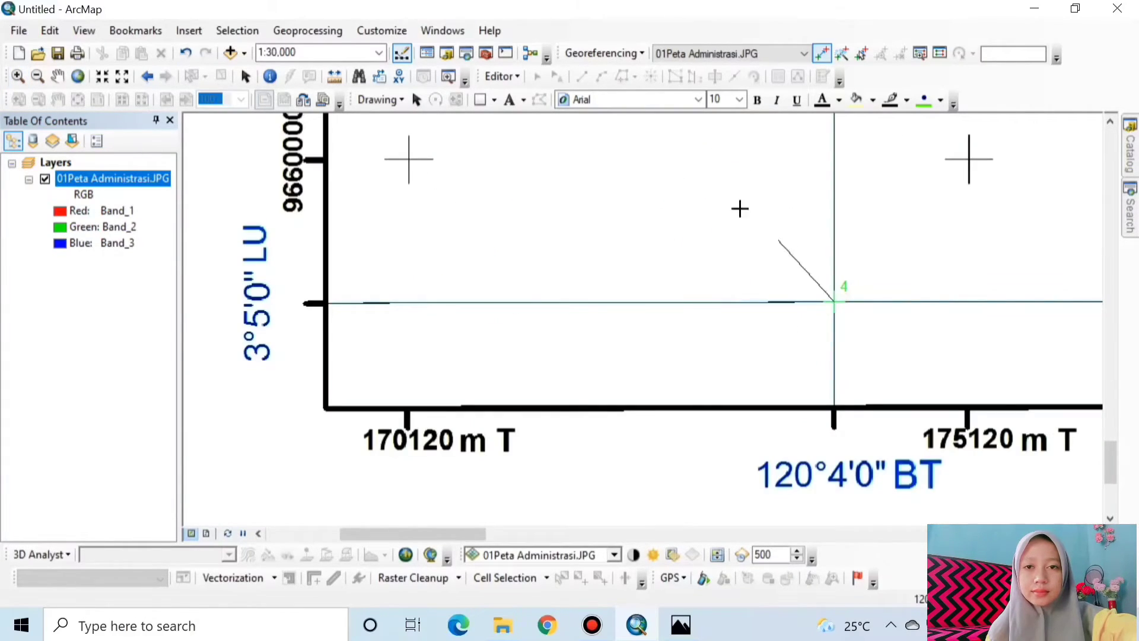
pyautogui.rightClick(709, 177)
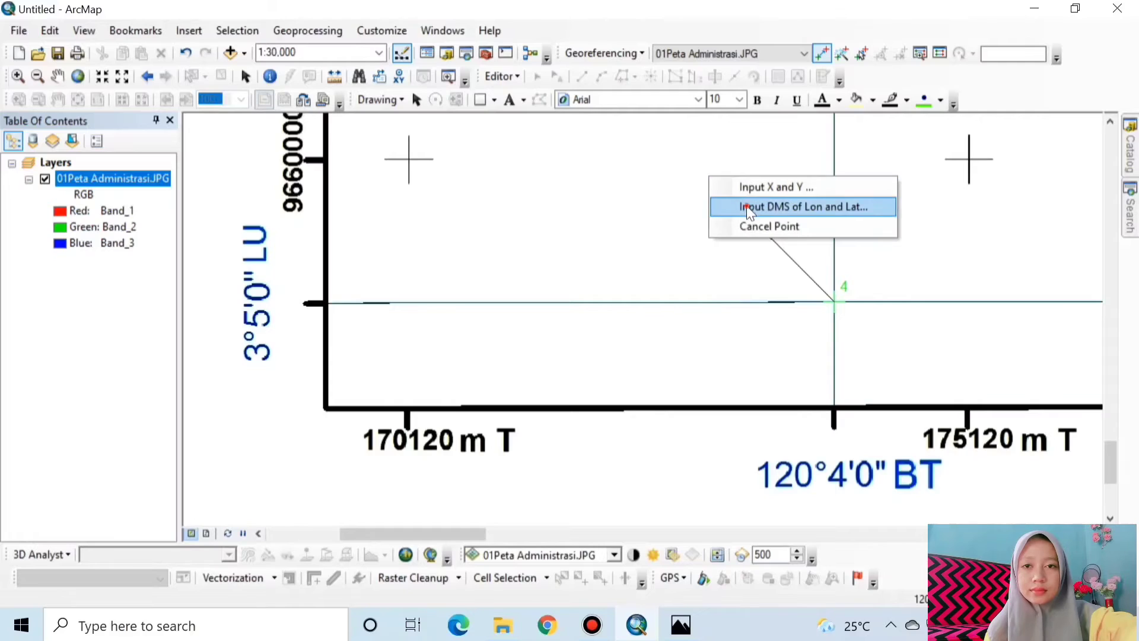
pyautogui.click(747, 206)
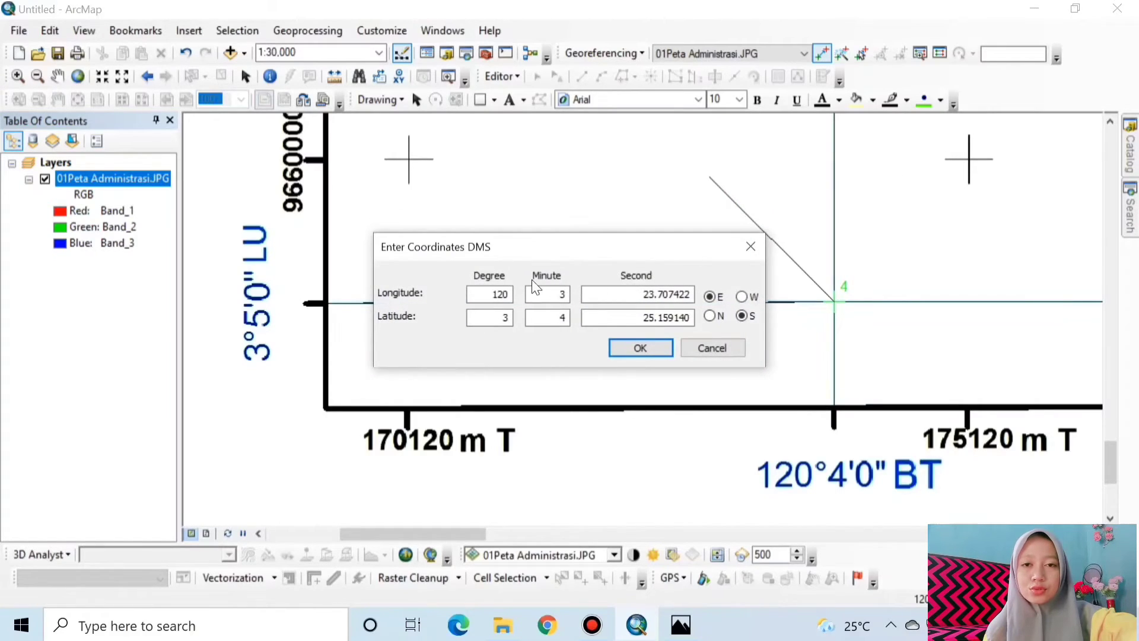
# - Set the southwest control point to longitude 120°4'0" East and latitude 3°5'0" South, and accept it
pyautogui.click(477, 293)
pyautogui.press('Tab')
pyautogui.write('4')
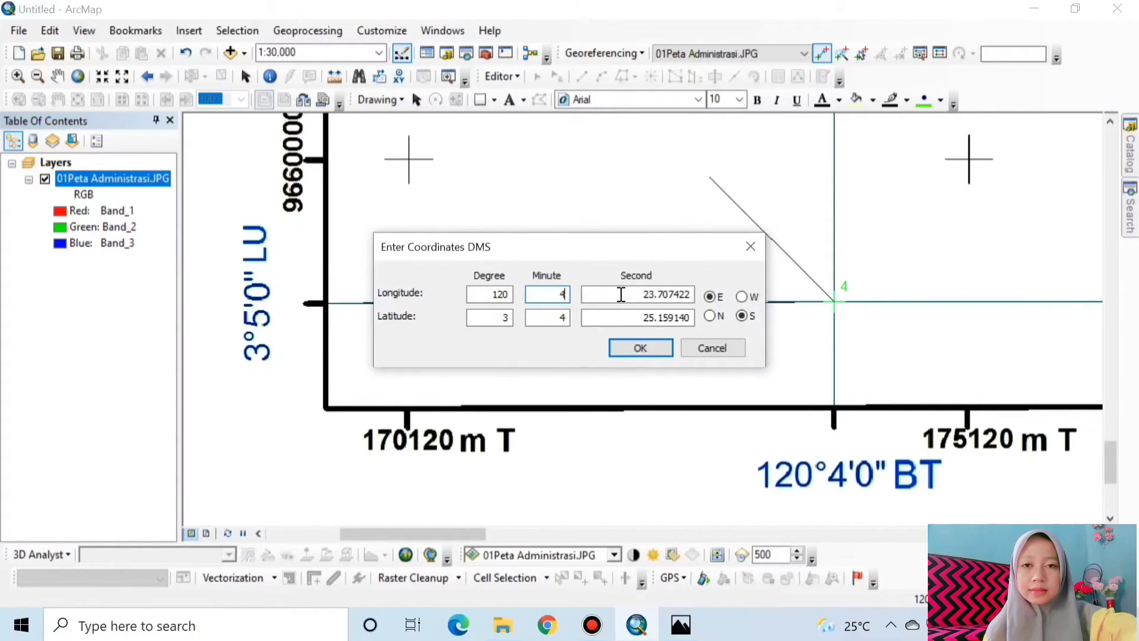
pyautogui.press('Tab')
pyautogui.write('0')
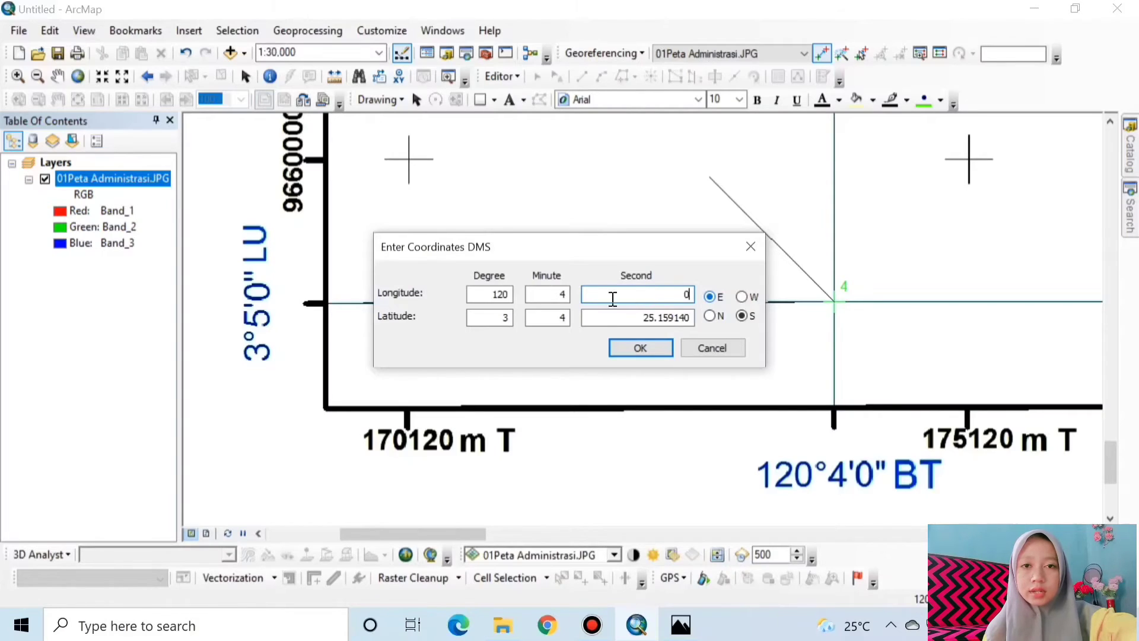
pyautogui.doubleClick(556, 321)
pyautogui.press('Tab')
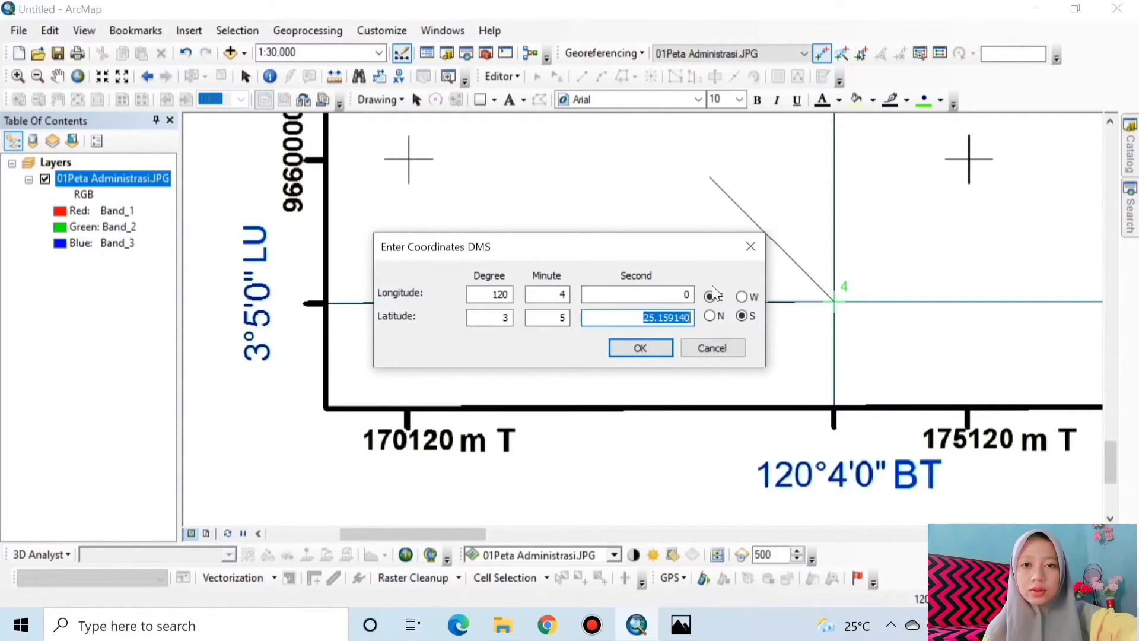
pyautogui.write('0')
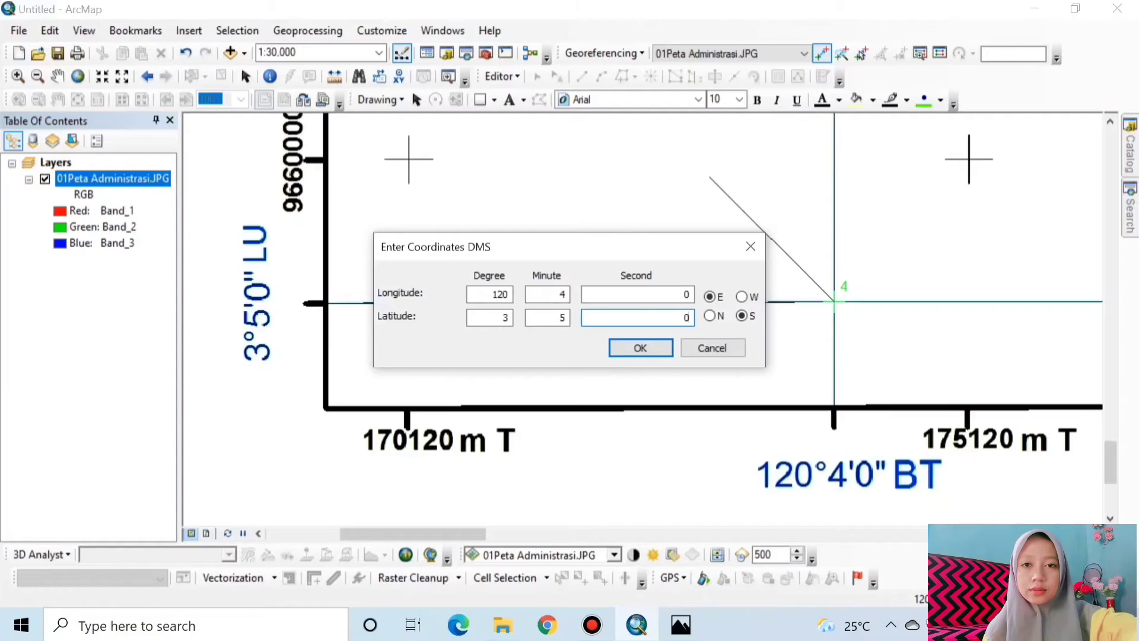
pyautogui.click(644, 354)
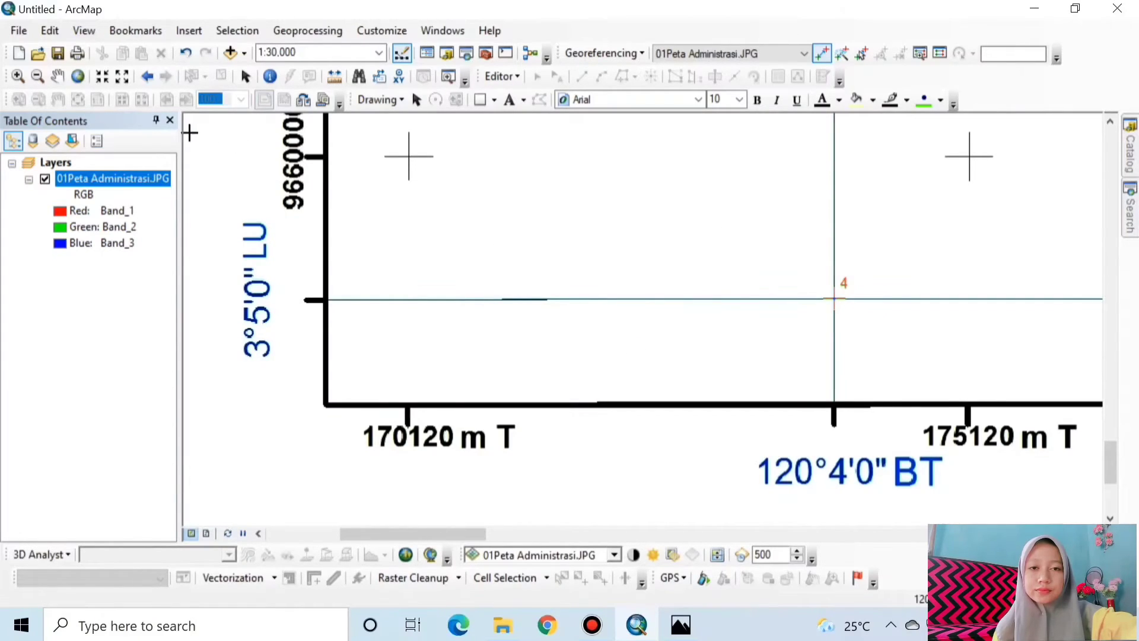
# - Show the whole map with its four control points and update the georeferencing of 01Peta Administrasi.JPG
pyautogui.click(80, 79)
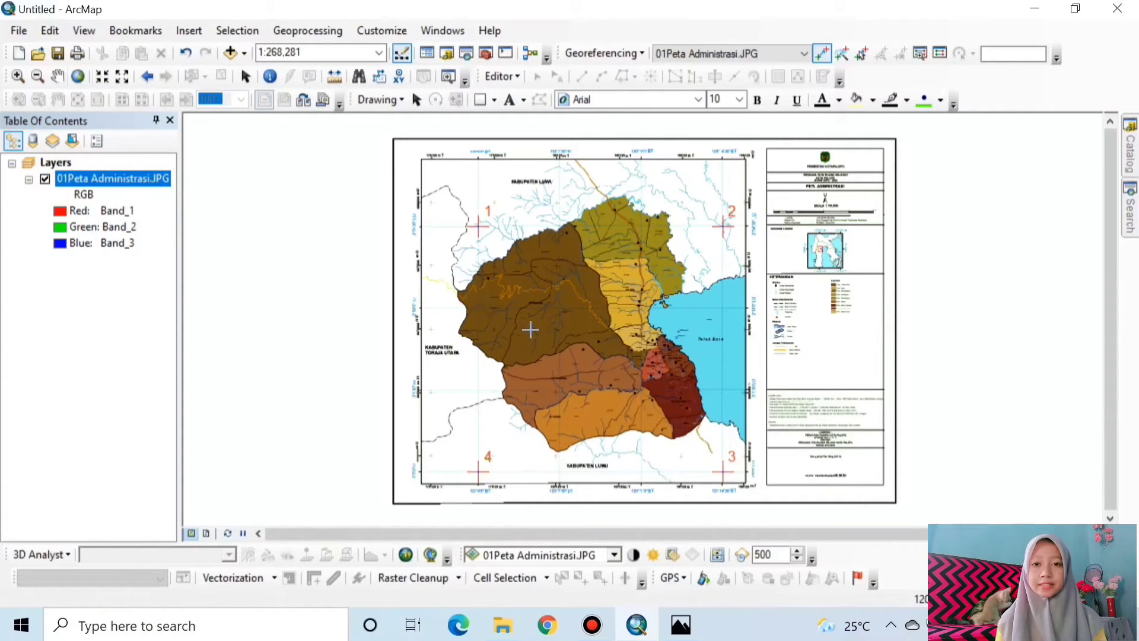
pyautogui.click(627, 56)
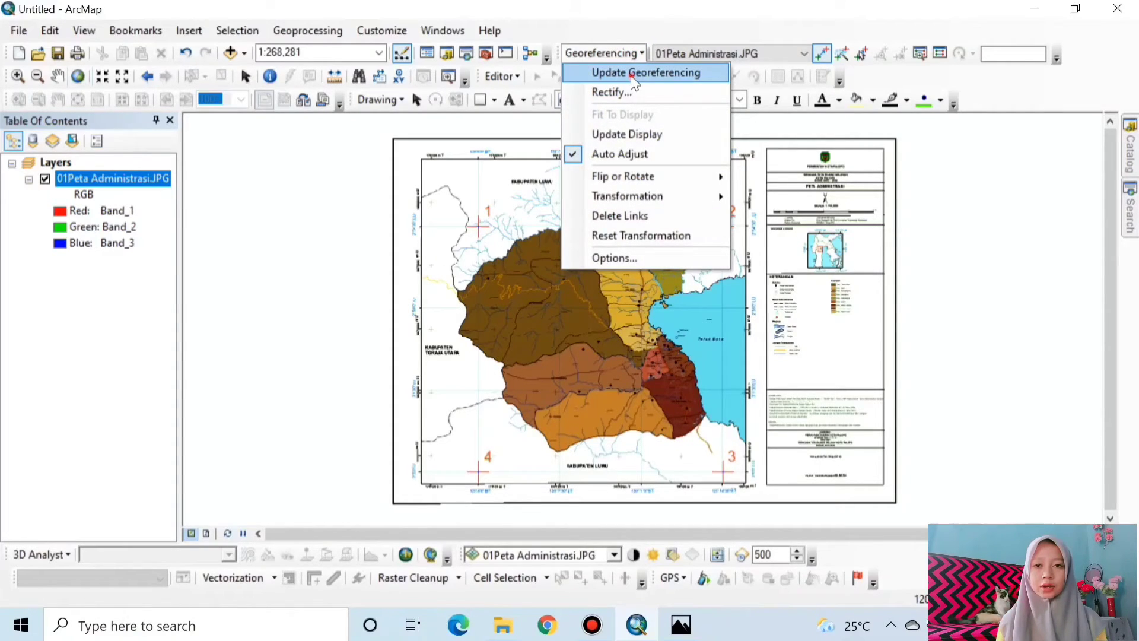
pyautogui.click(631, 76)
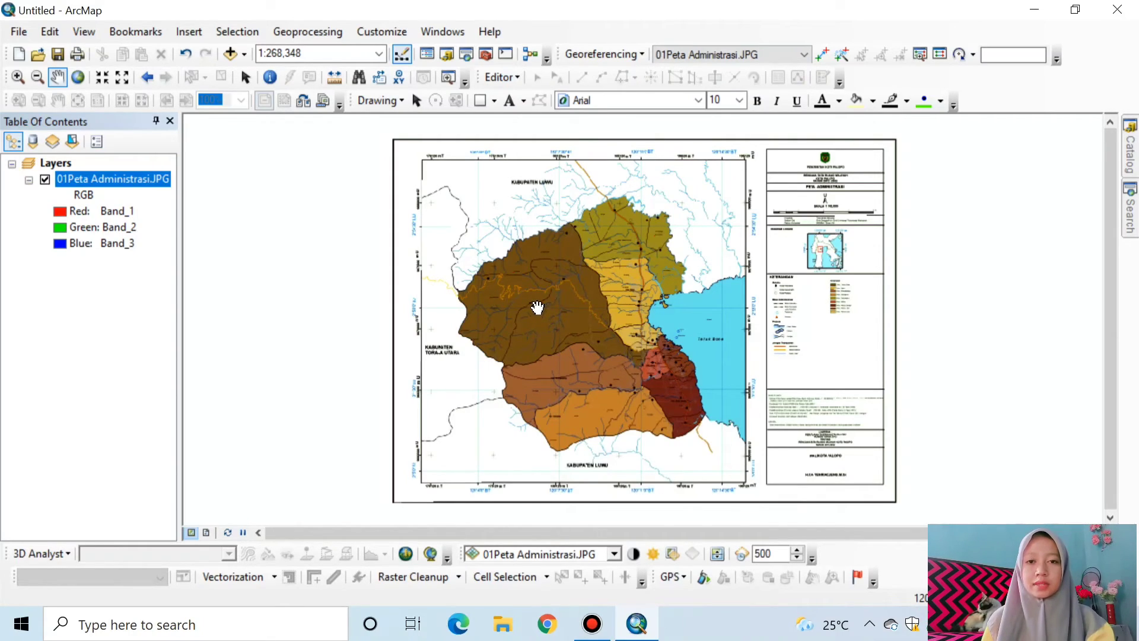
# - Remove the 01Peta Administrasi.JPG layer and start adding data to the Layers data frame
pyautogui.rightClick(162, 178)
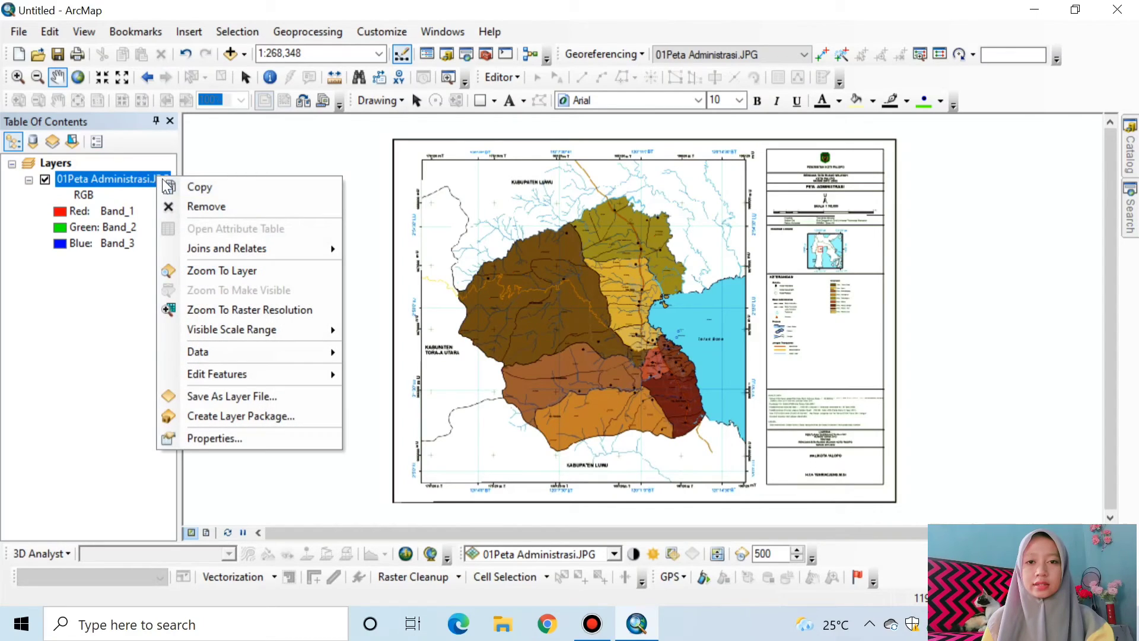
pyautogui.click(191, 200)
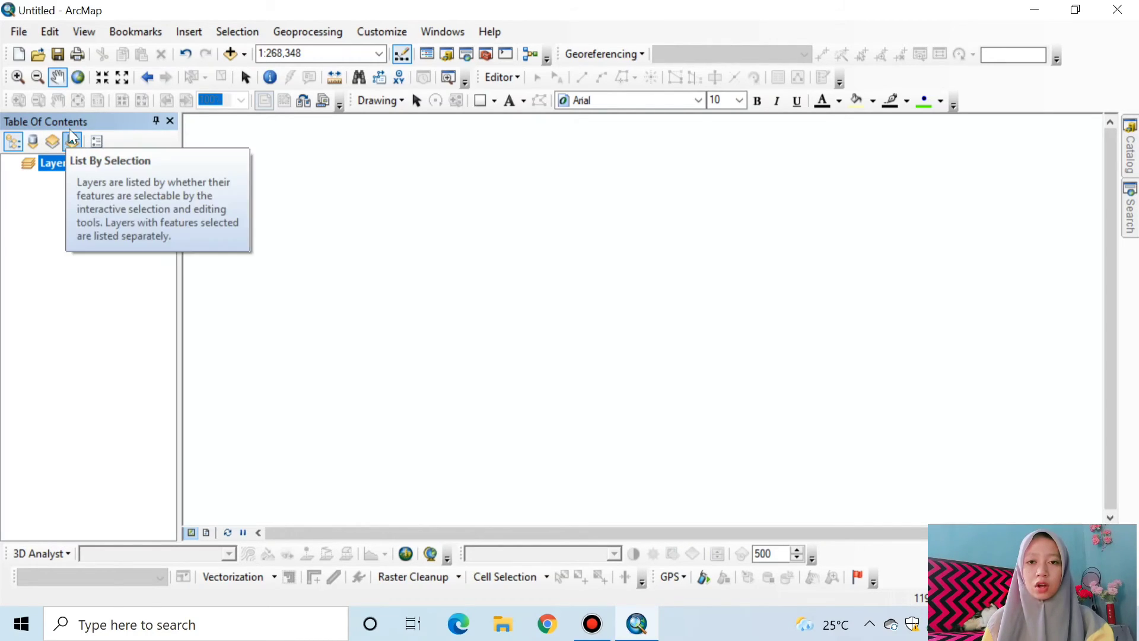
pyautogui.rightClick(65, 163)
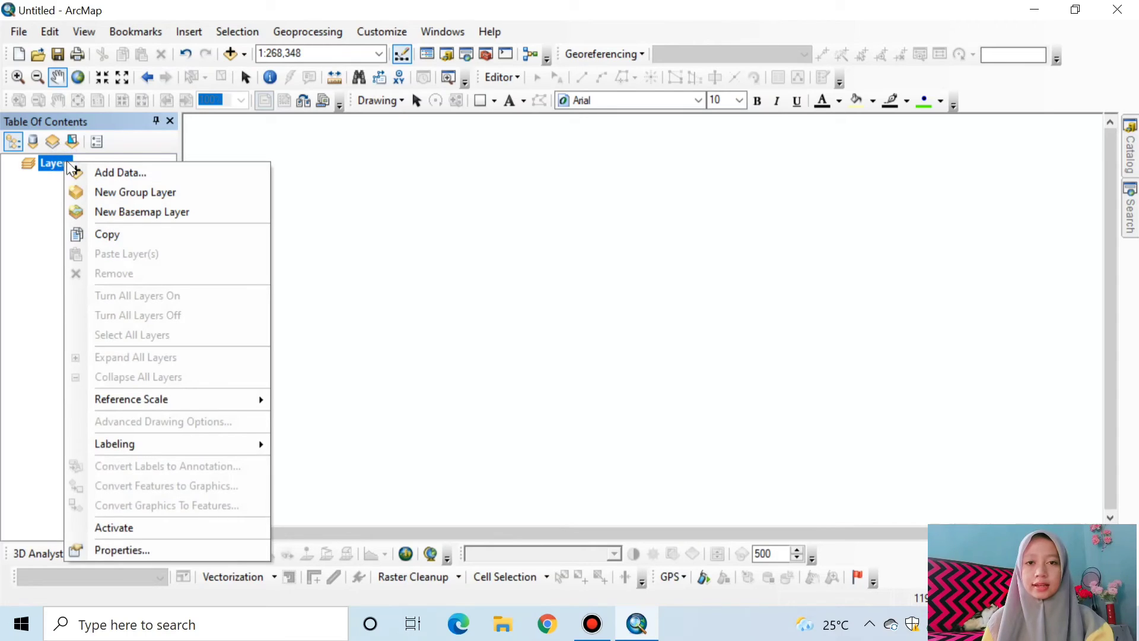
pyautogui.click(117, 171)
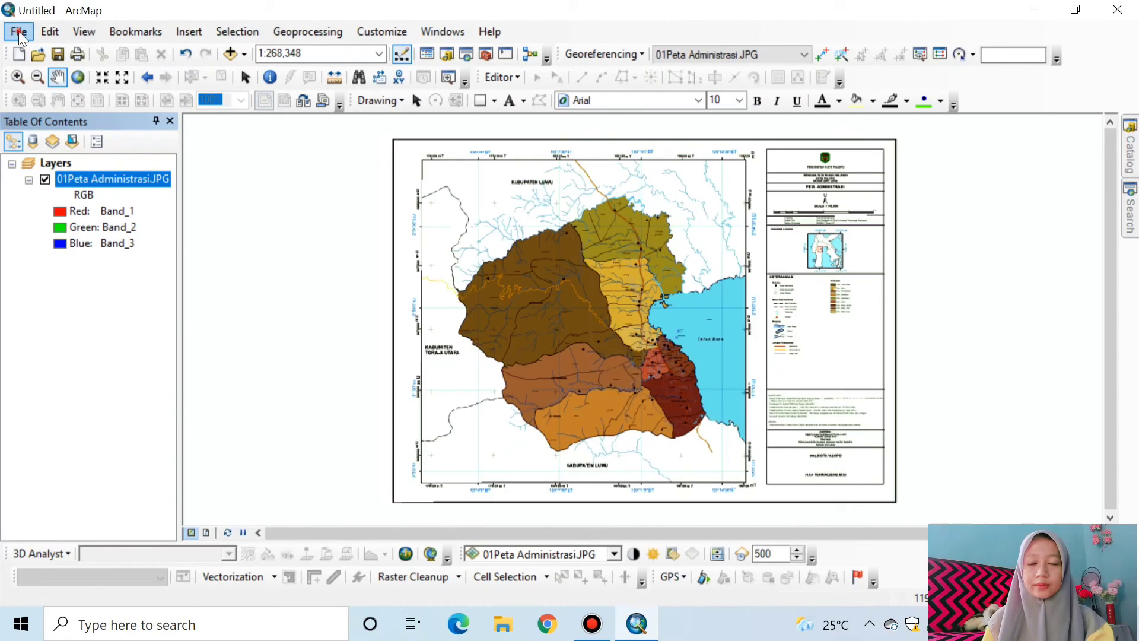
# - Remove the georeferenced raster layer from the map and add 01Peta Administrasi.JPG again from the ArcMap folder
pyautogui.rightClick(107, 176)
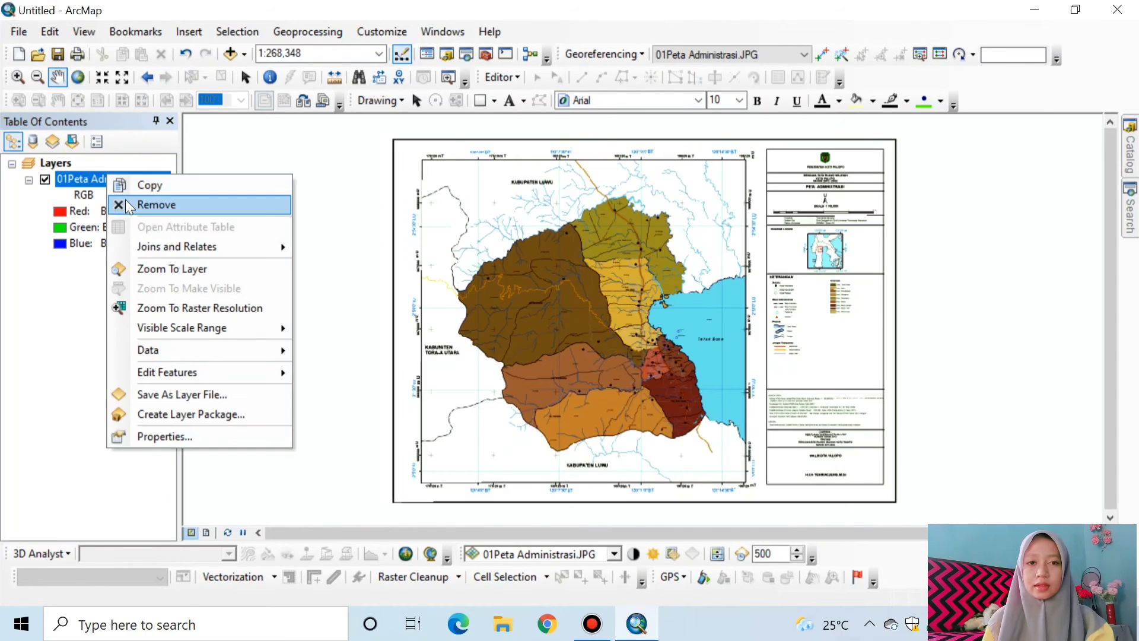
pyautogui.click(125, 201)
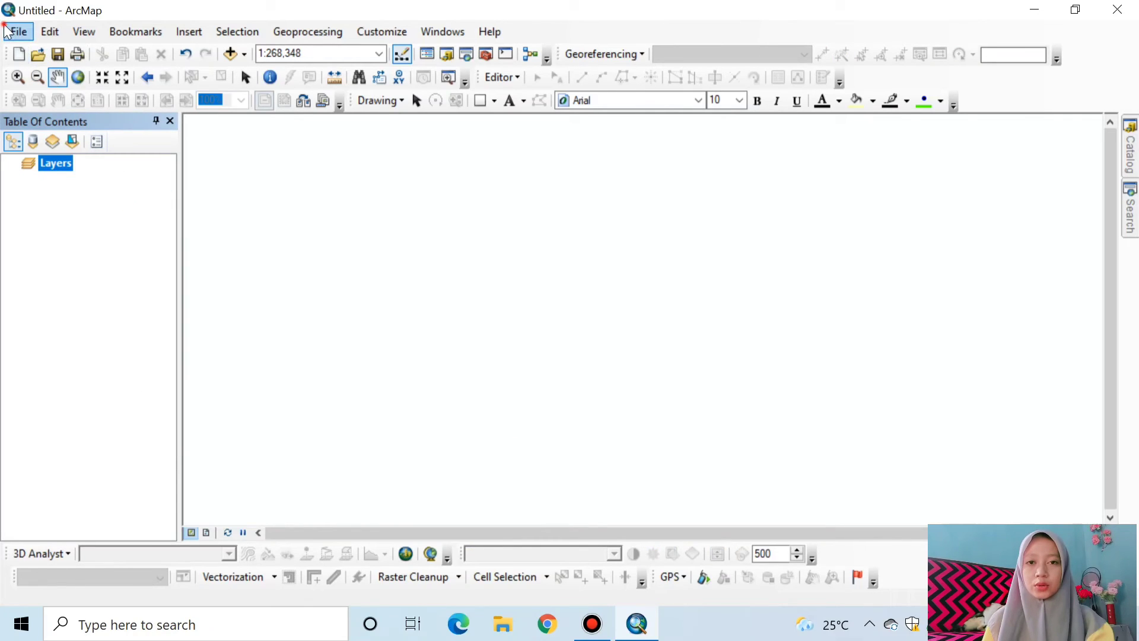
pyautogui.click(9, 31)
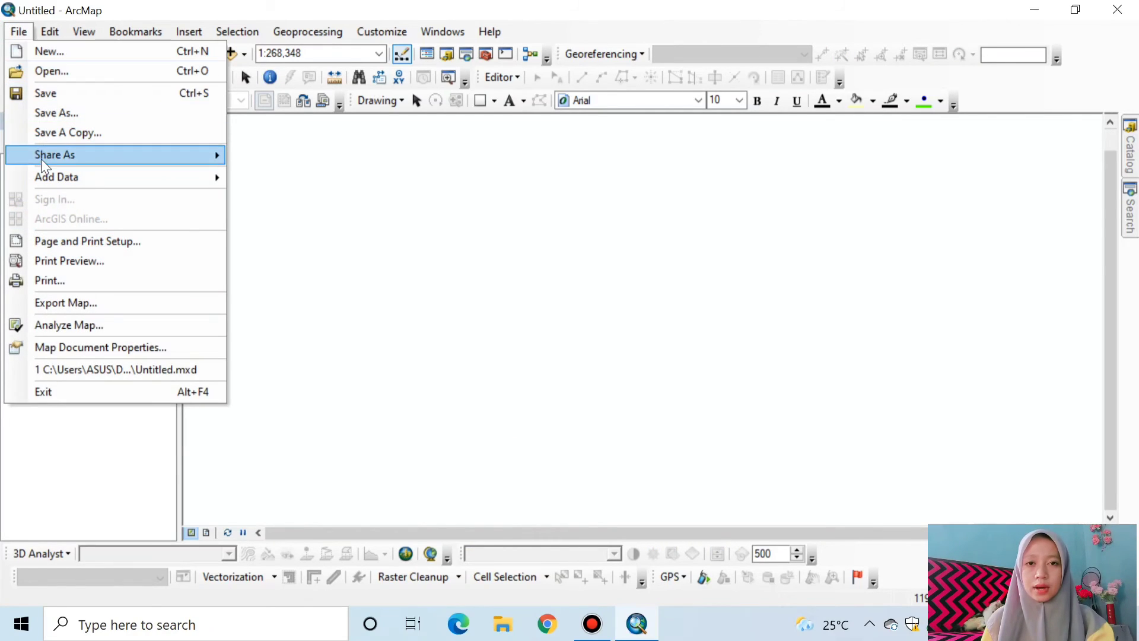
pyautogui.moveTo(44, 177)
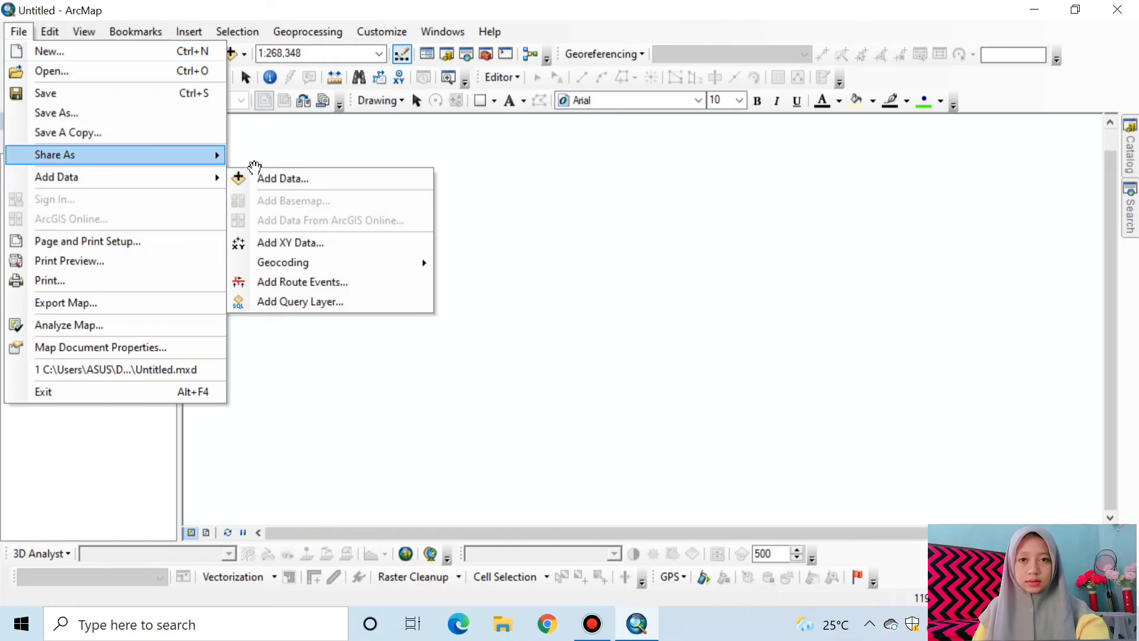
pyautogui.click(262, 178)
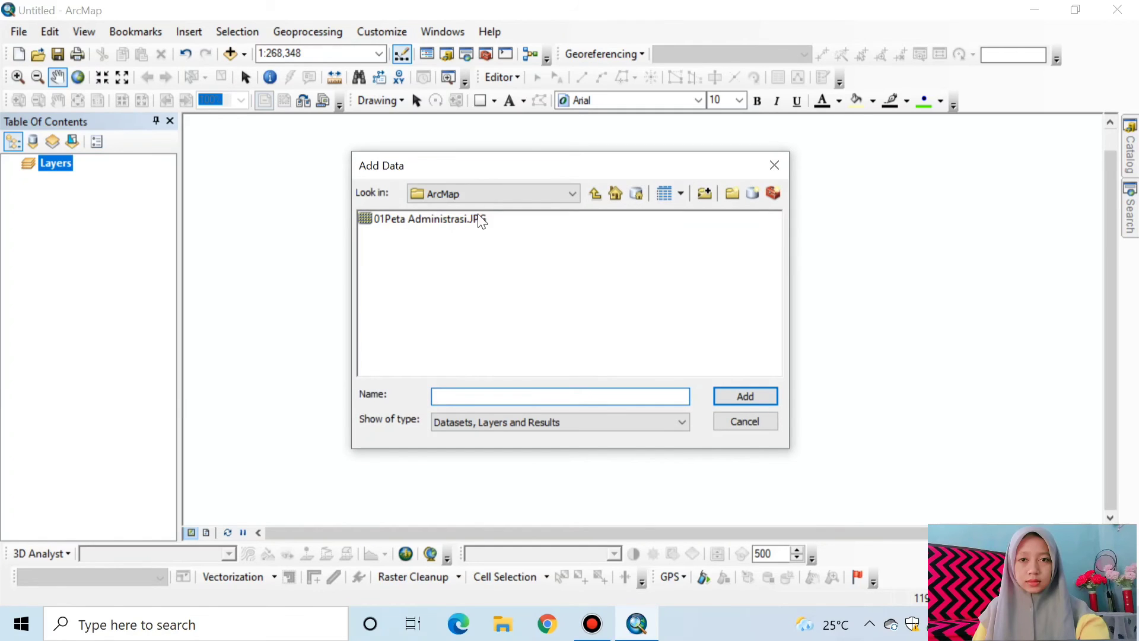
pyautogui.click(478, 219)
pyautogui.click(767, 393)
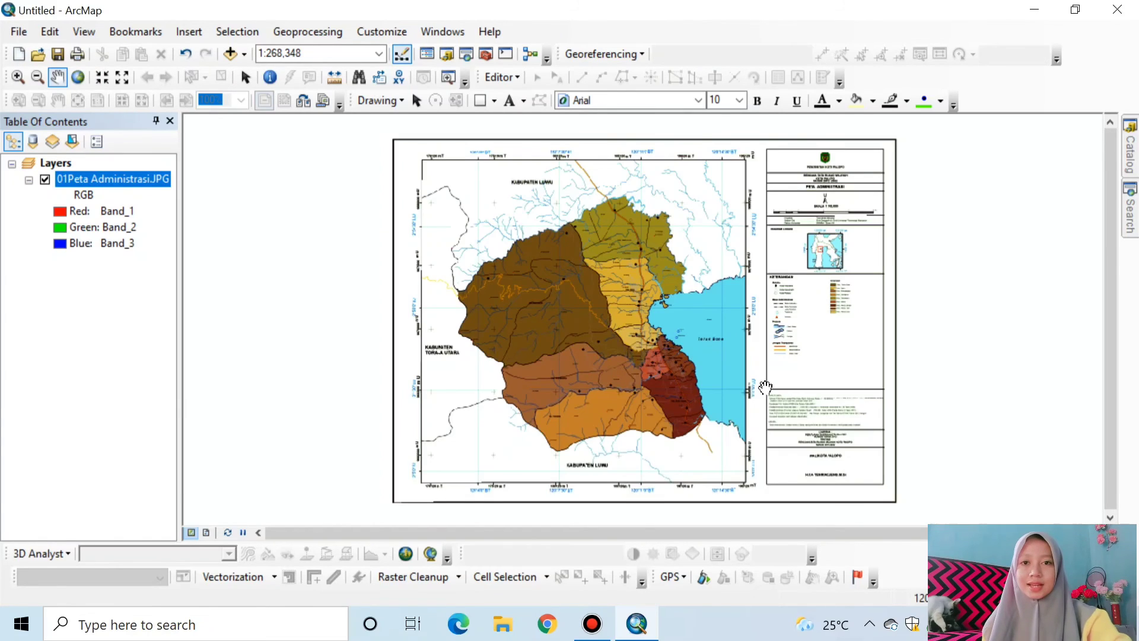